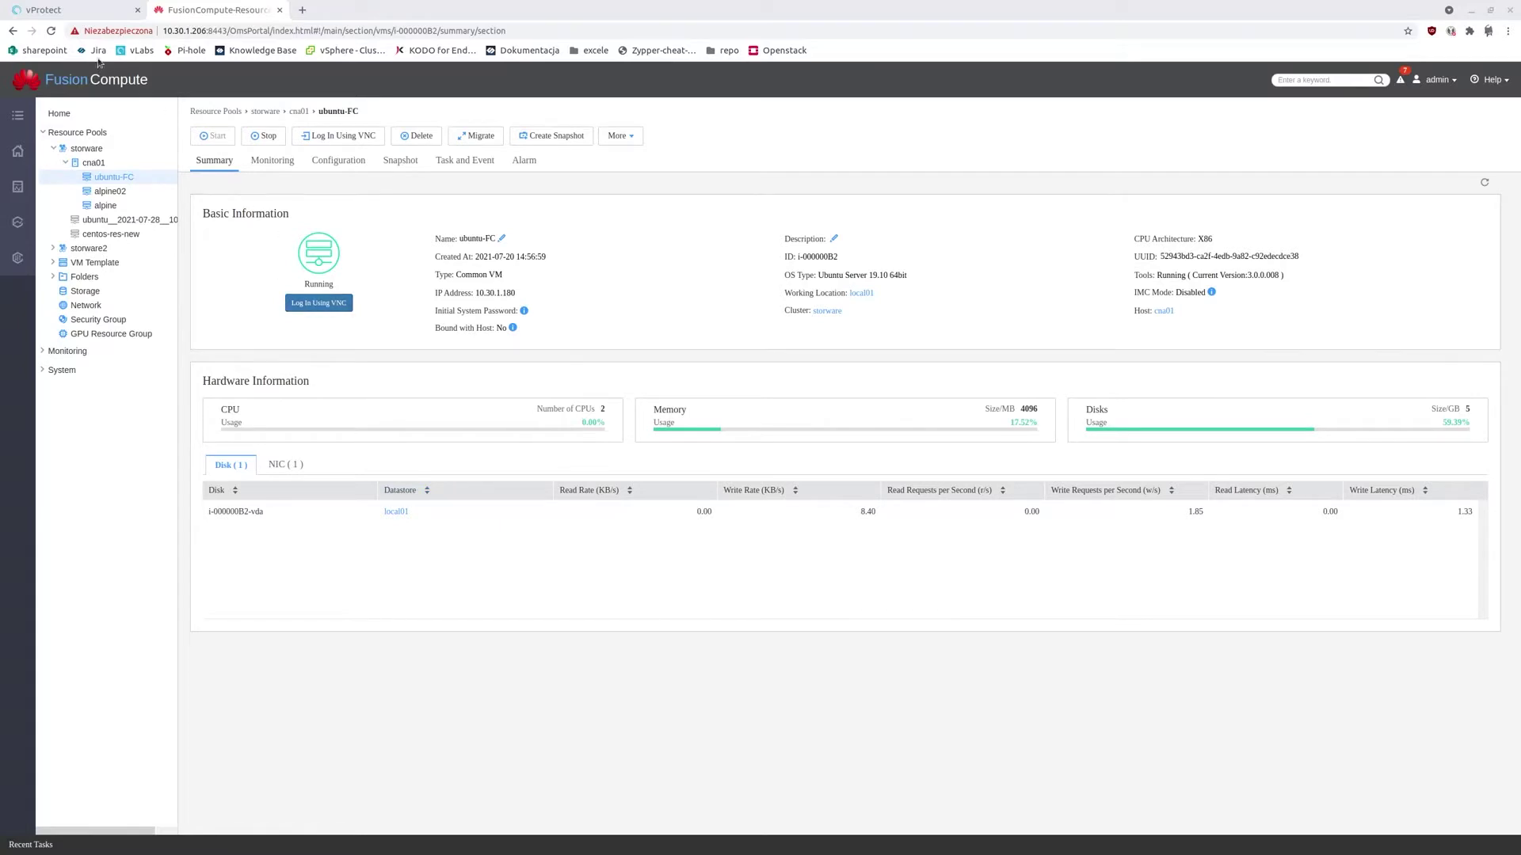
Step: Leave the ubuntu-FC summary in FusionCompute and switch to the vProtect console
left_click(81, 11)
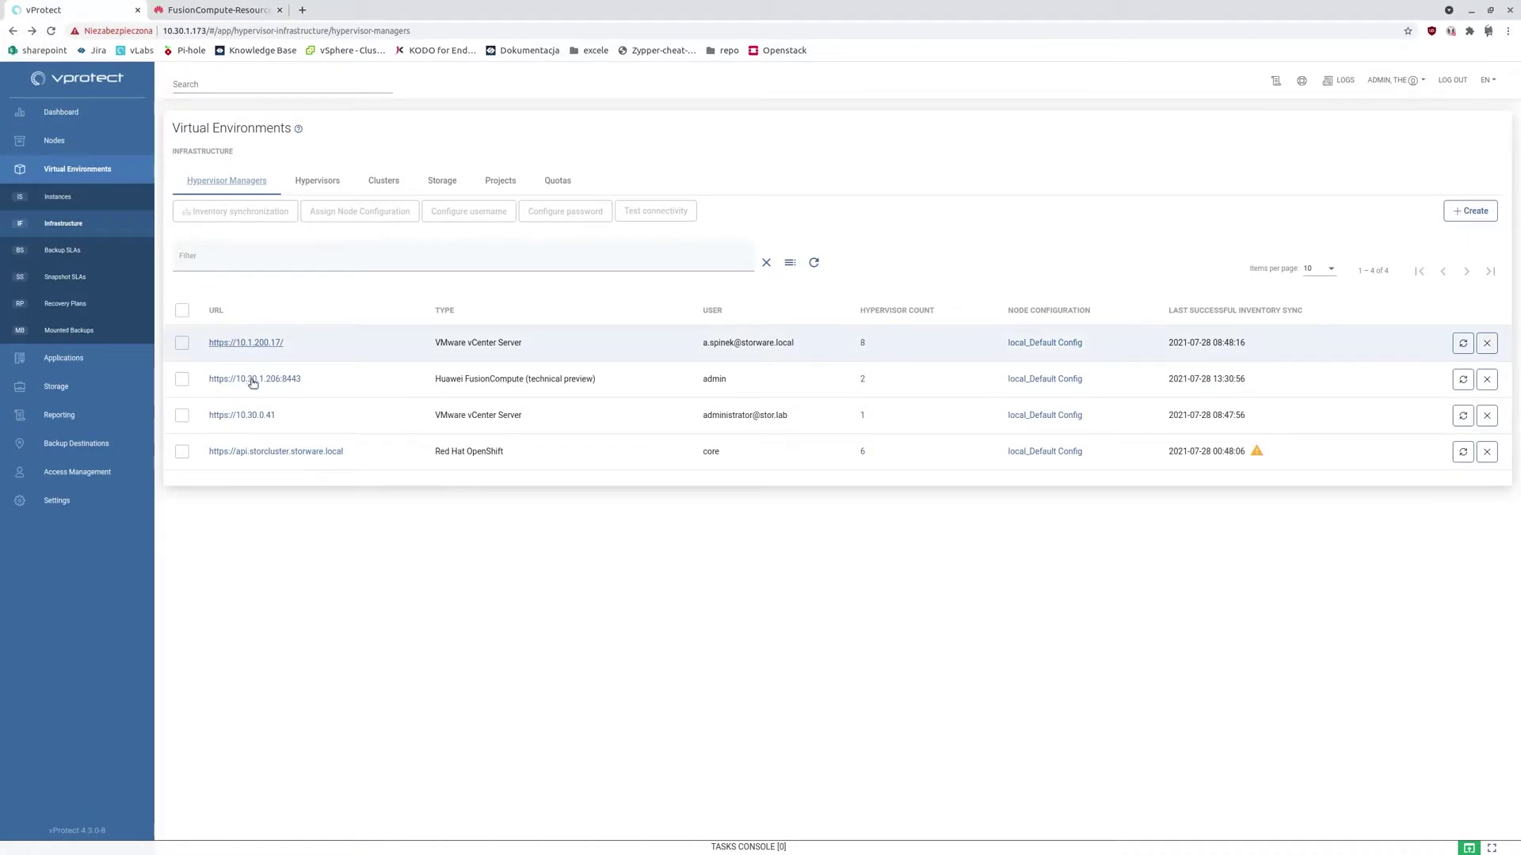
Step: Drill from the FusionCompute manager to host 10.30.1.205 and open ubuntu-FC's details page
left_click(865, 381)
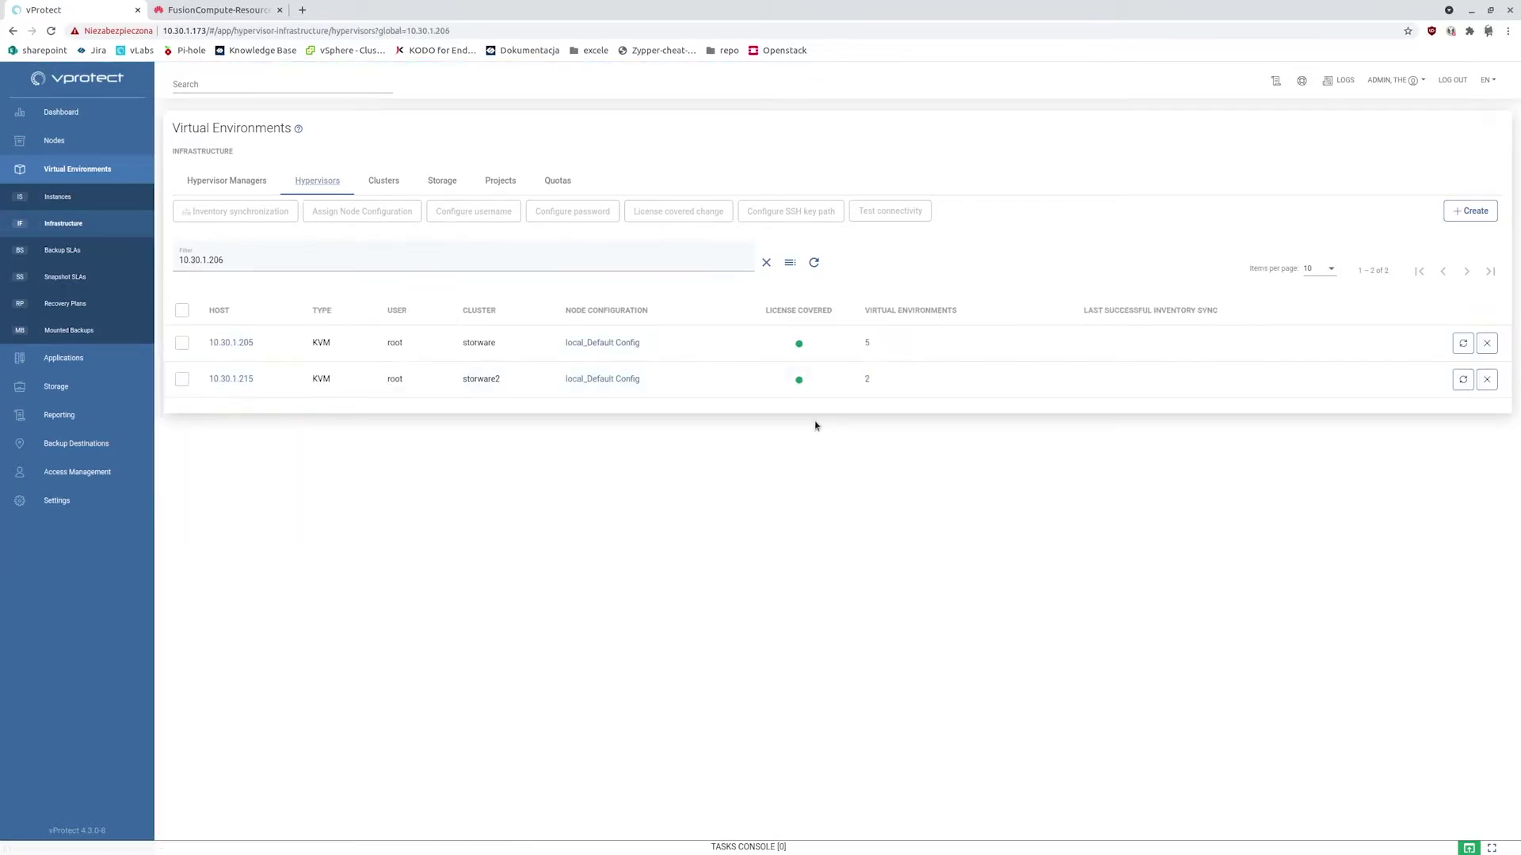
left_click(868, 344)
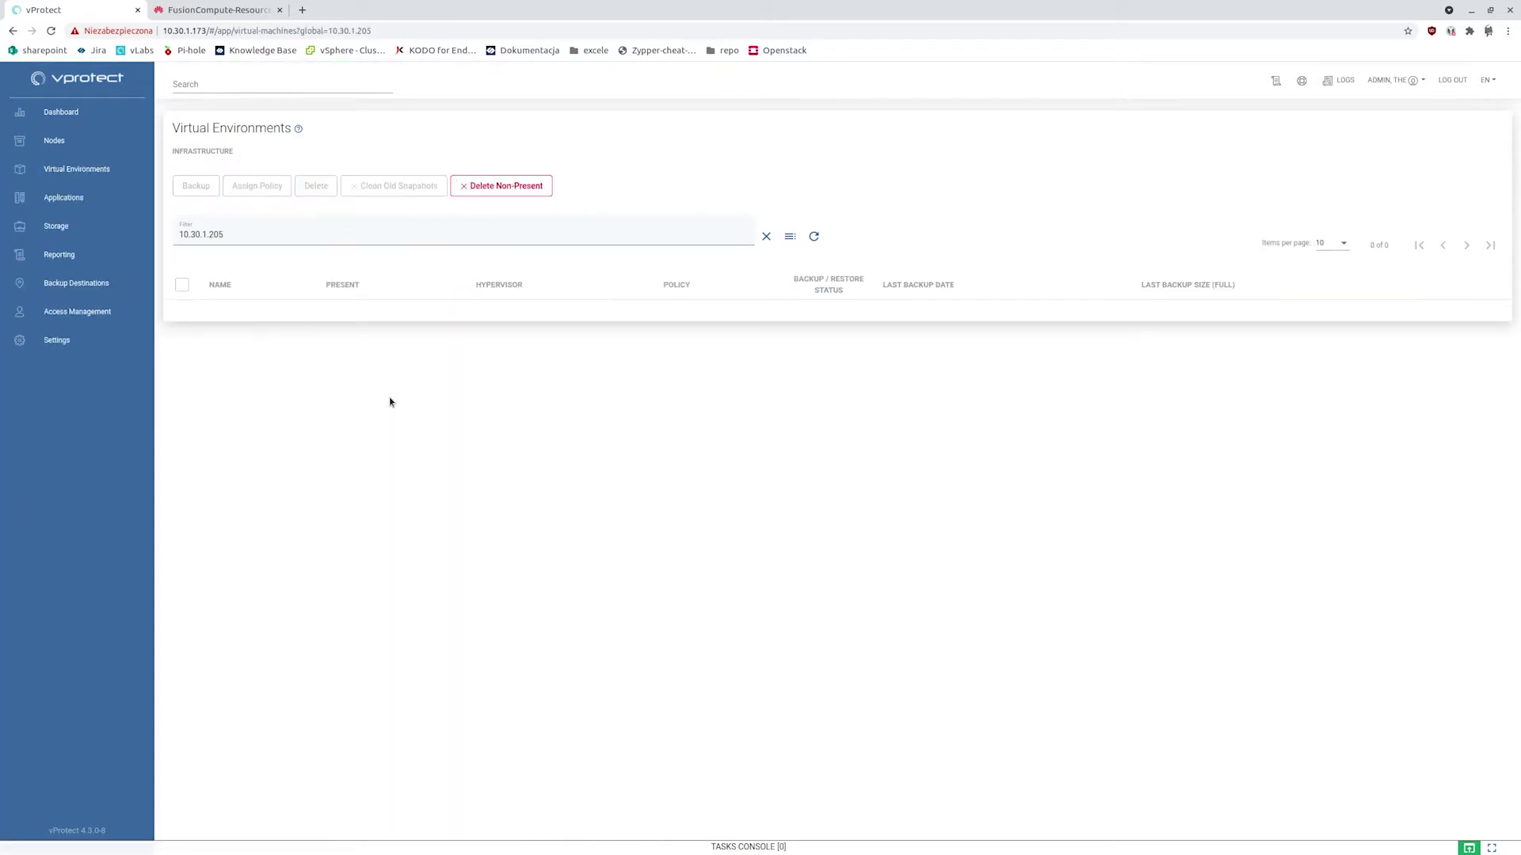
left_click(230, 394)
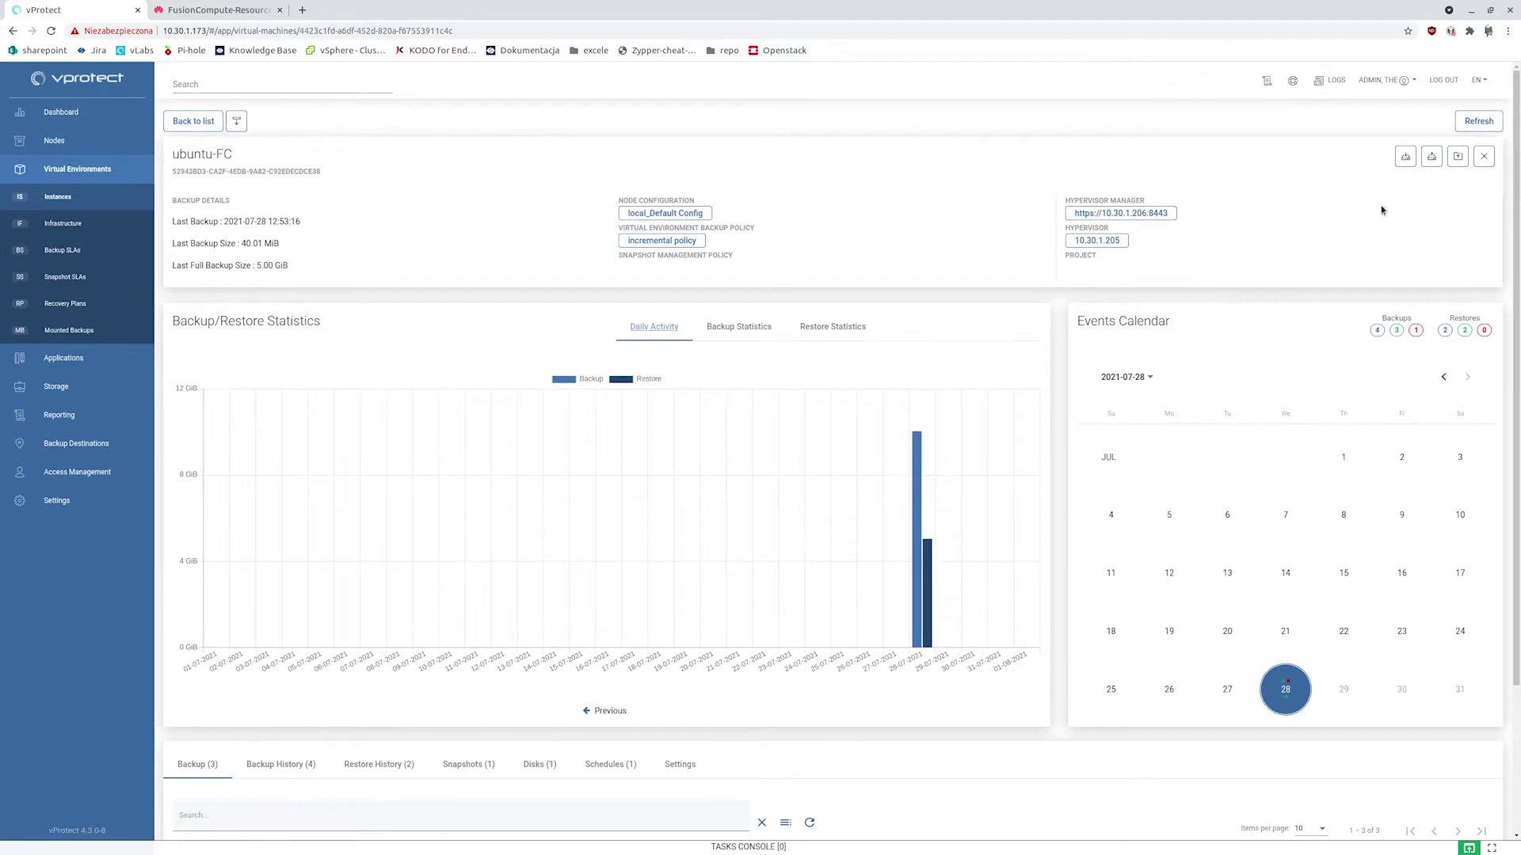
Step: Run a Full backup of ubuntu-FC to Local FS and follow its tasks to completion
left_click(1404, 158)
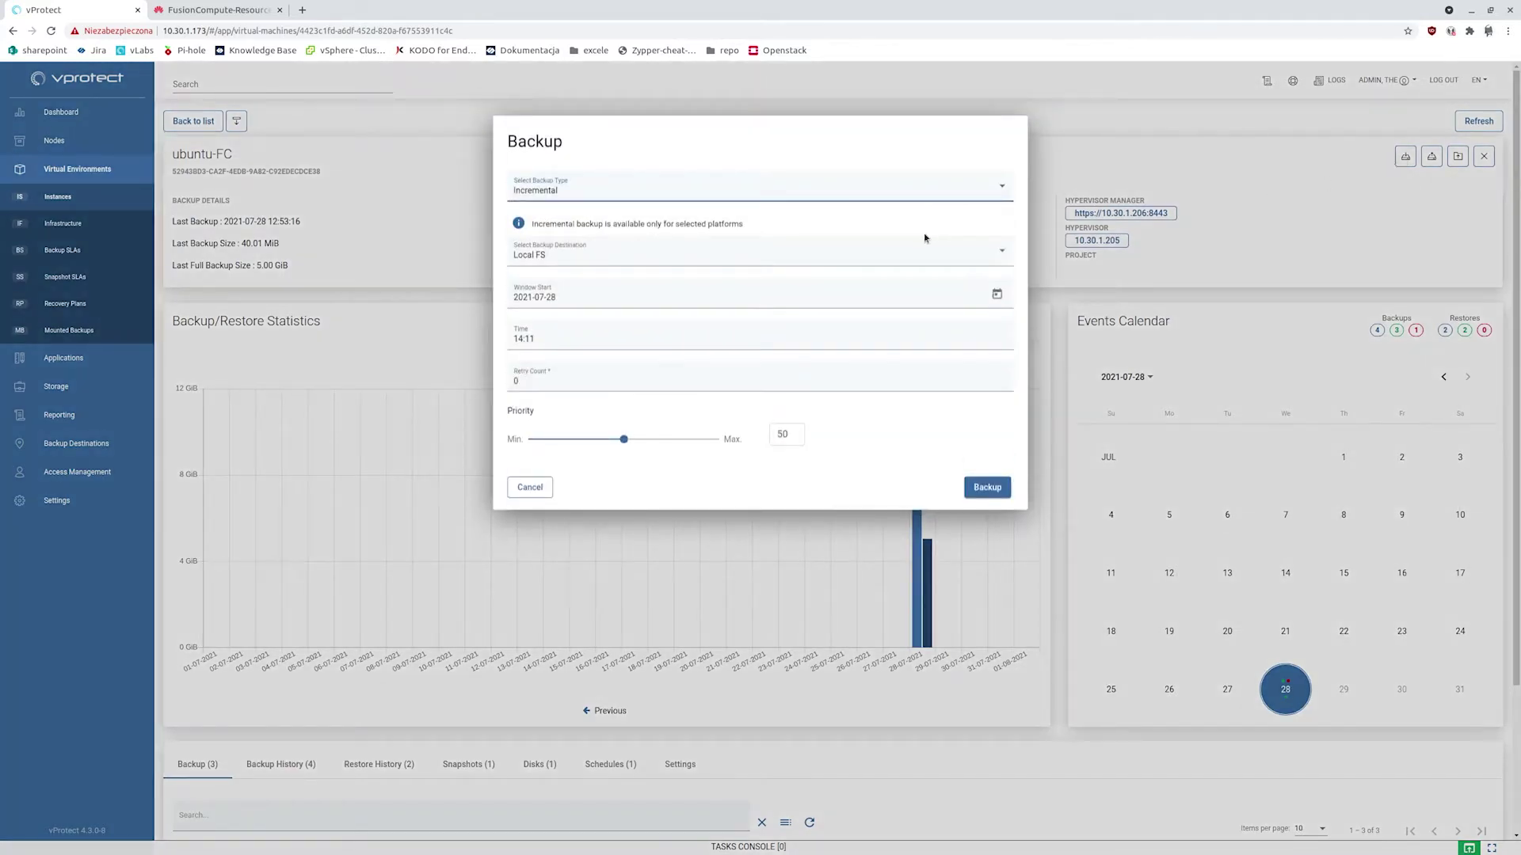
left_click(824, 194)
left_click(717, 176)
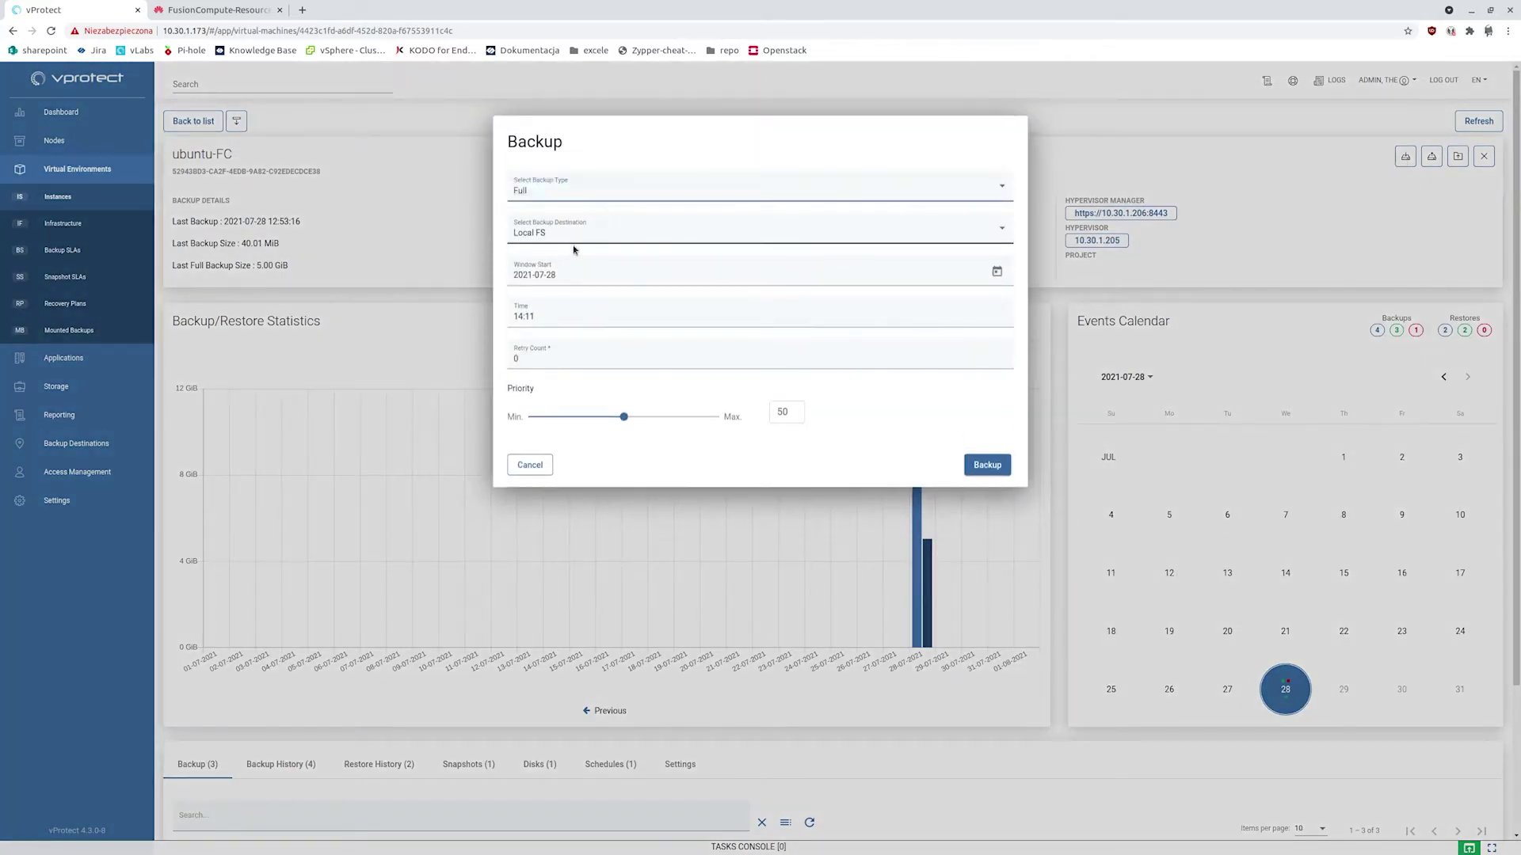
left_click(984, 463)
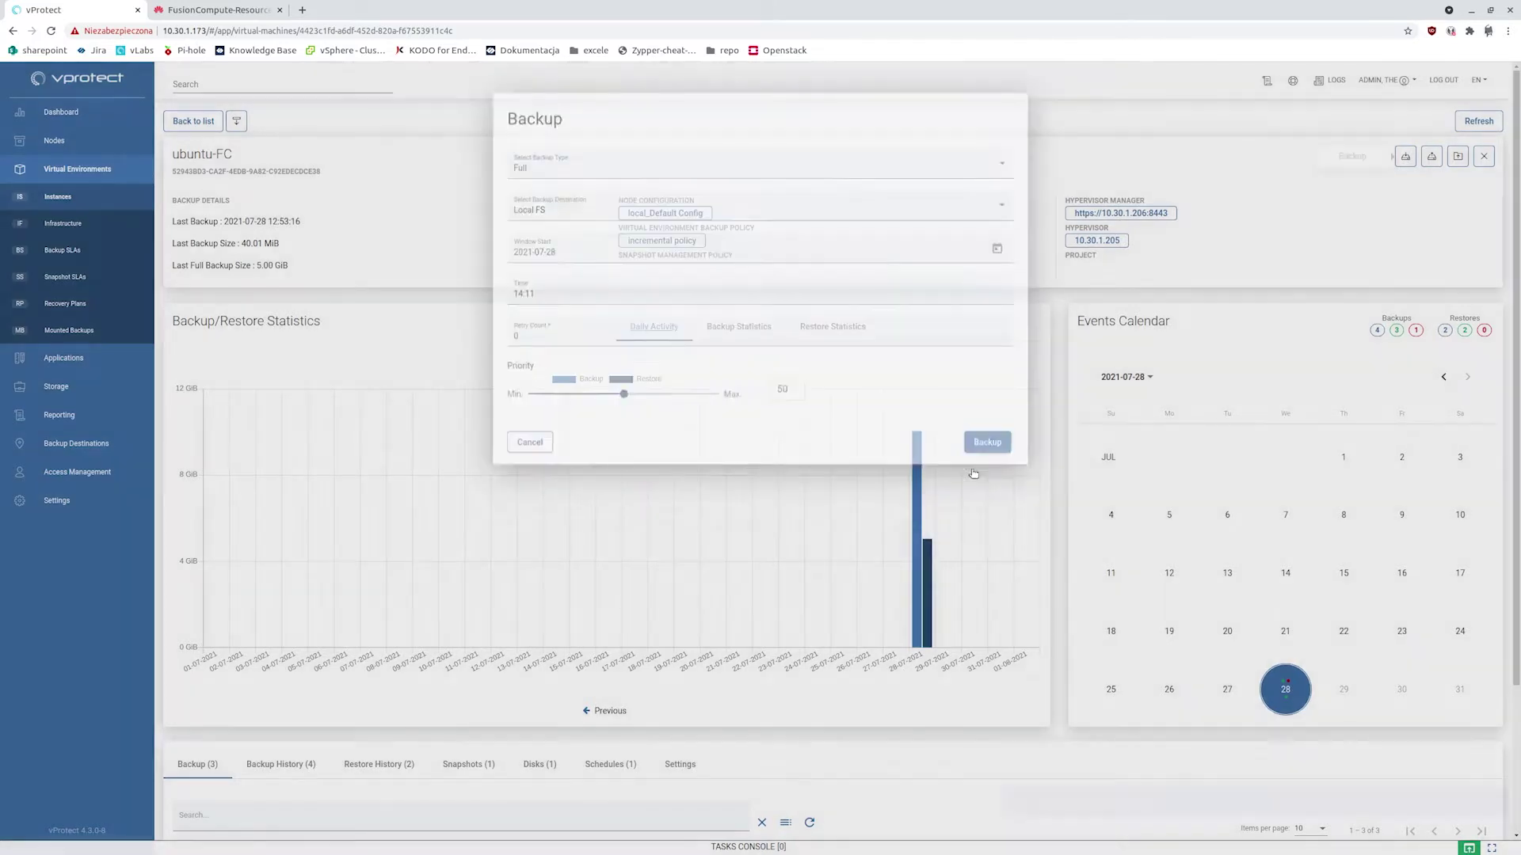
left_click(689, 844)
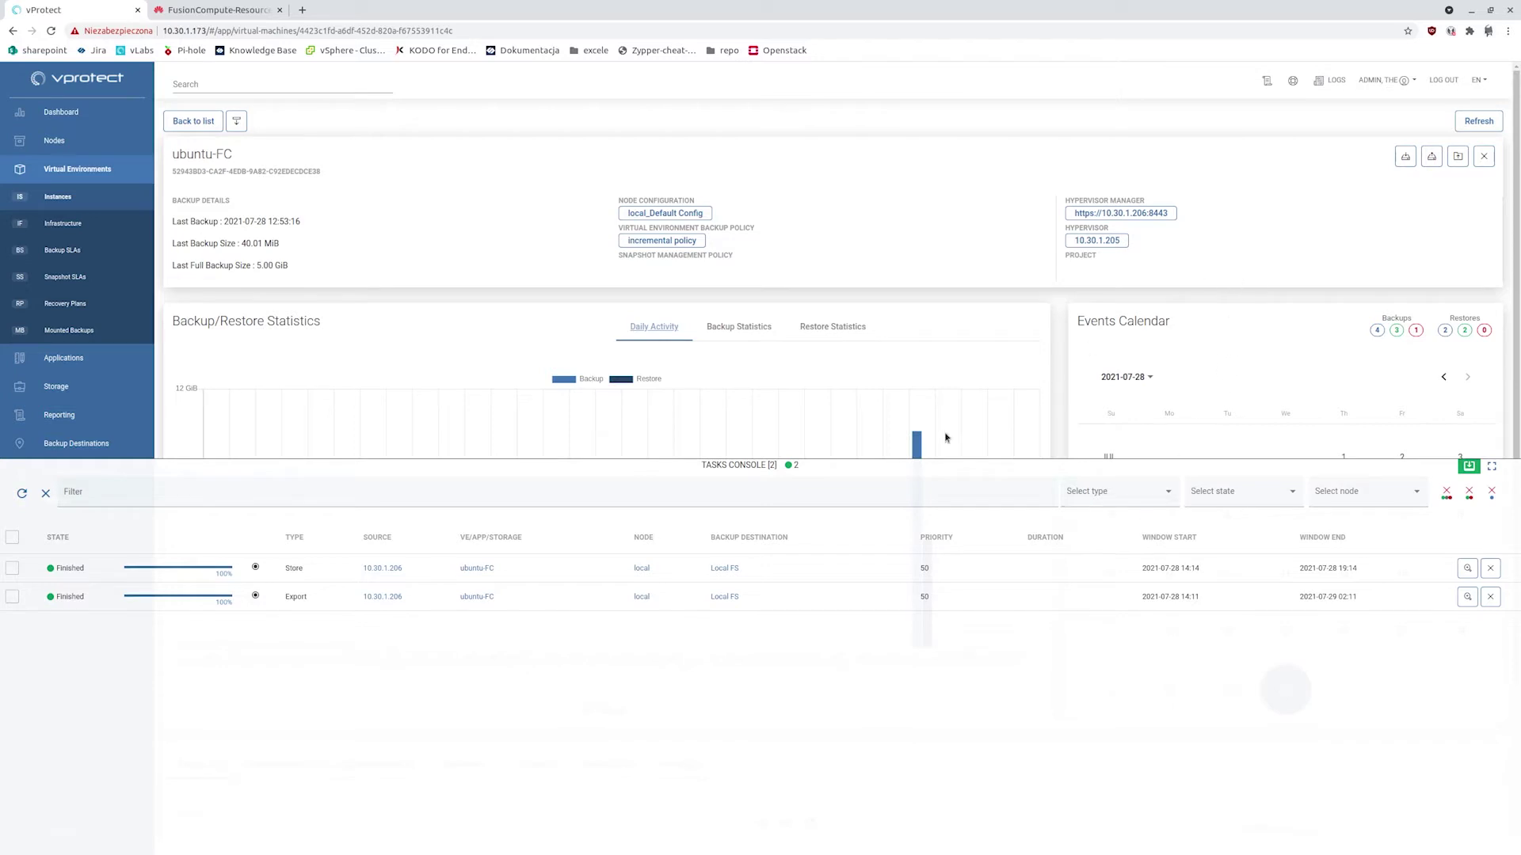
left_click(1399, 157)
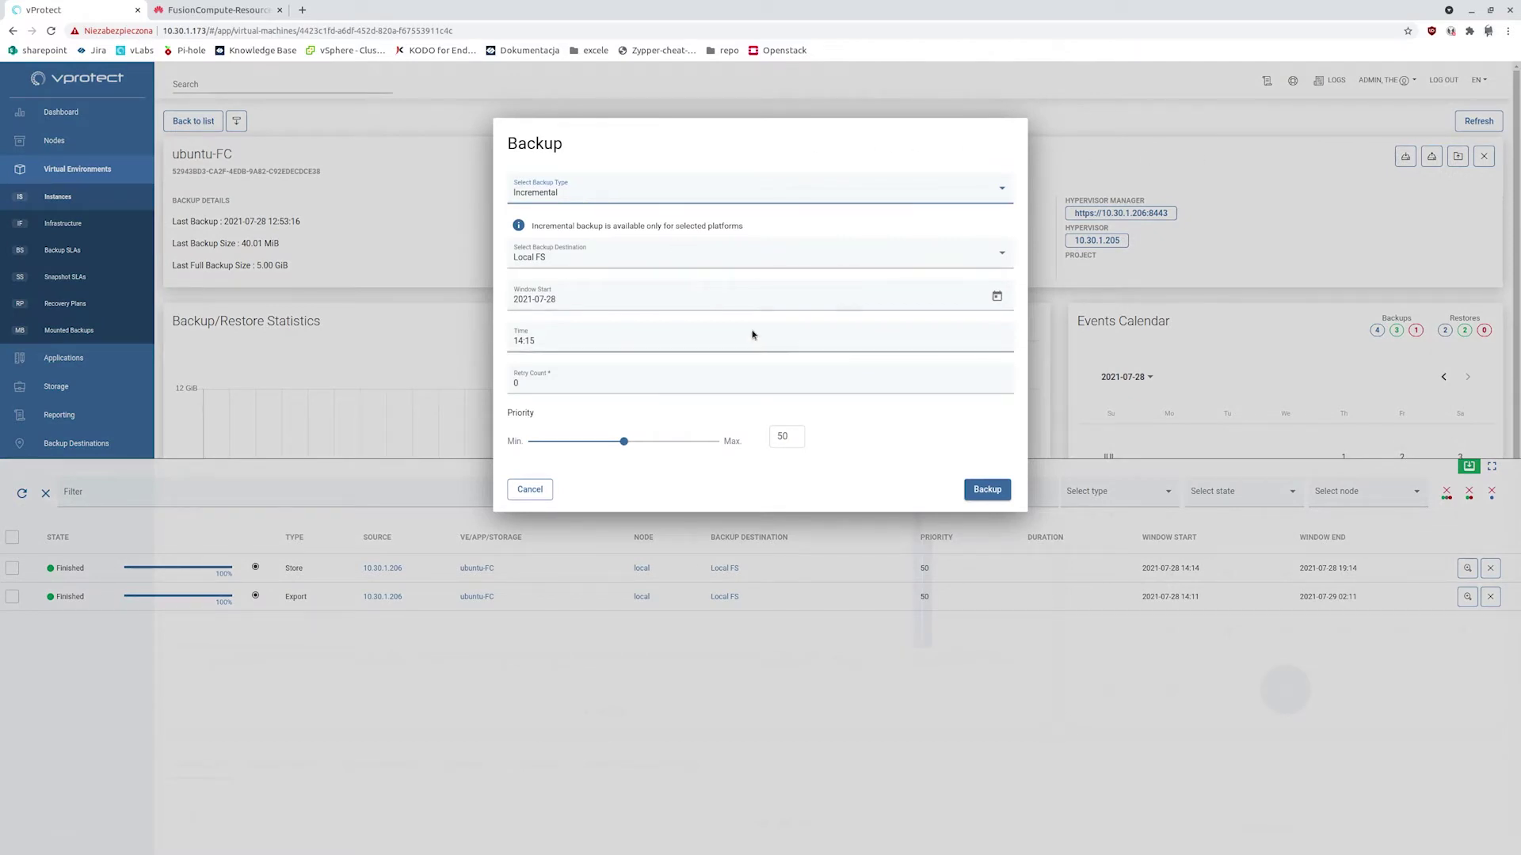
Step: Submit an Incremental backup of ubuntu-FC to Local FS and let its tasks finish
left_click(987, 490)
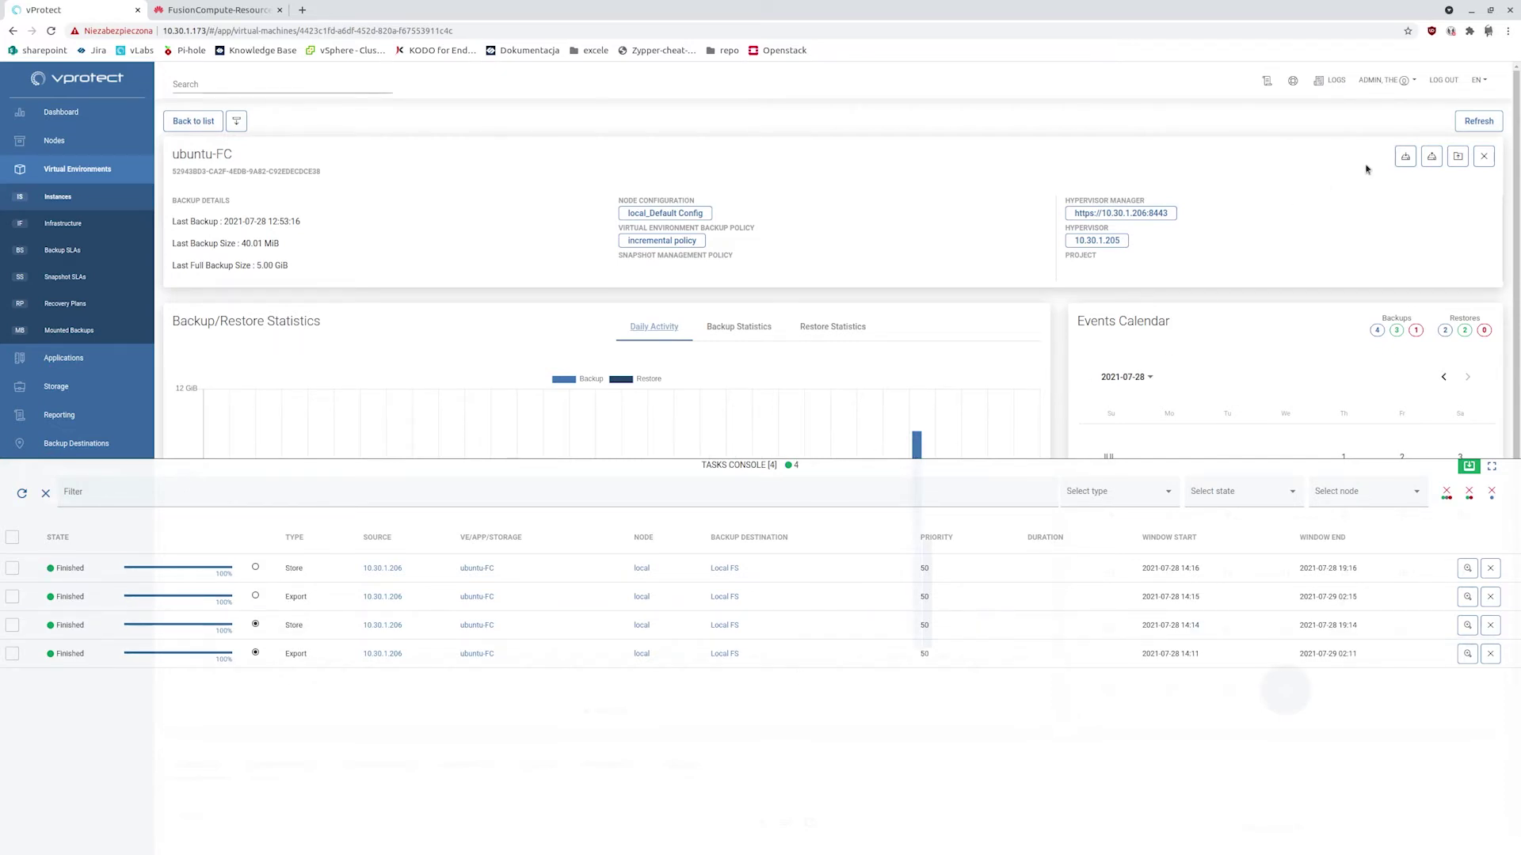
Step: Restore ubuntu-FC's backup into the storware cluster as a new VM named 'ubuntu-FC-restored'
left_click(1473, 123)
left_click(1431, 158)
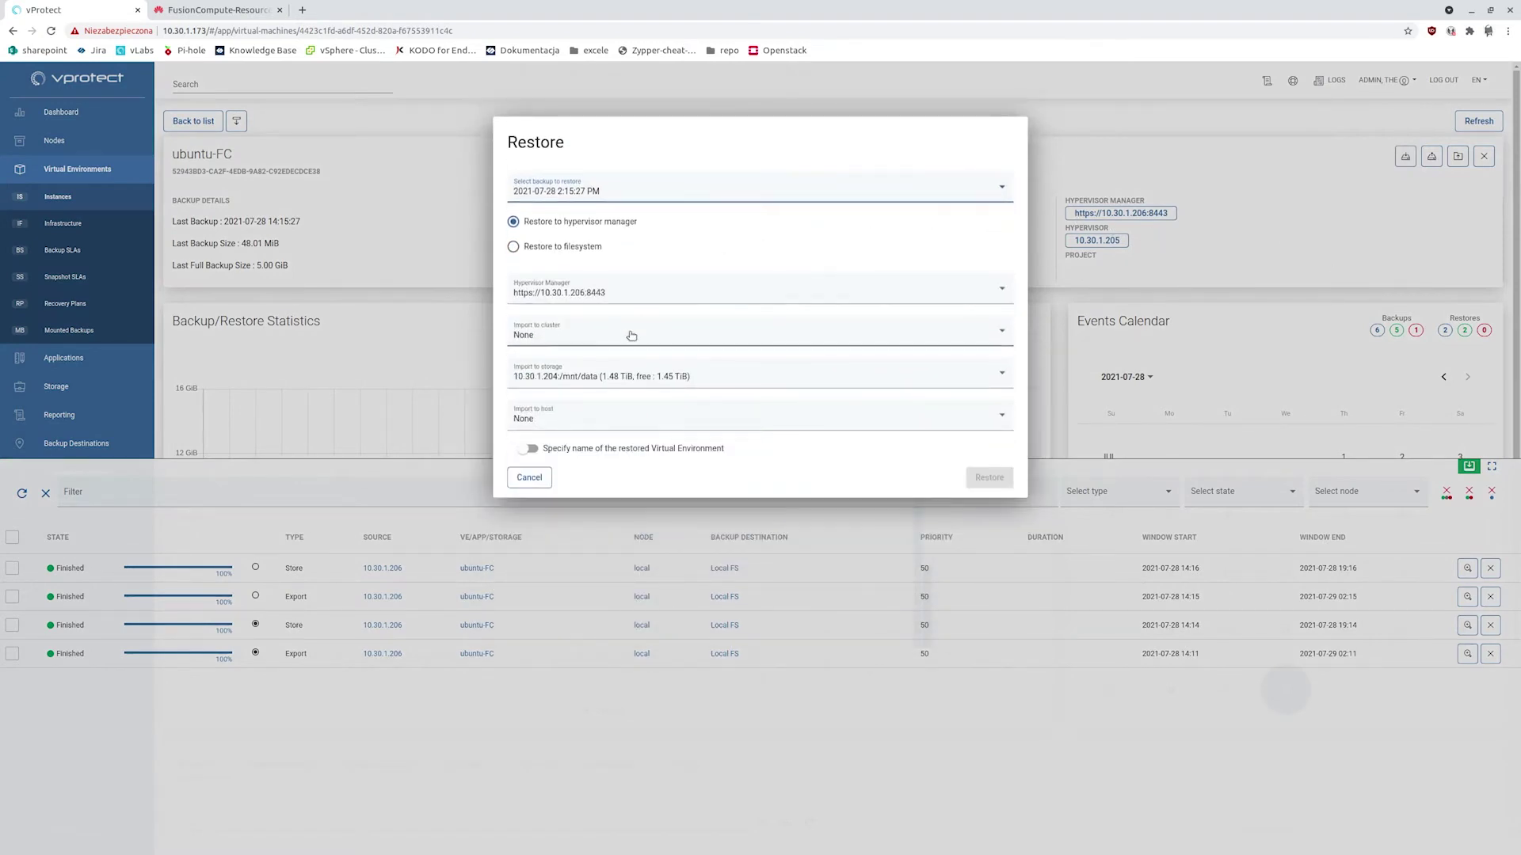
left_click(631, 335)
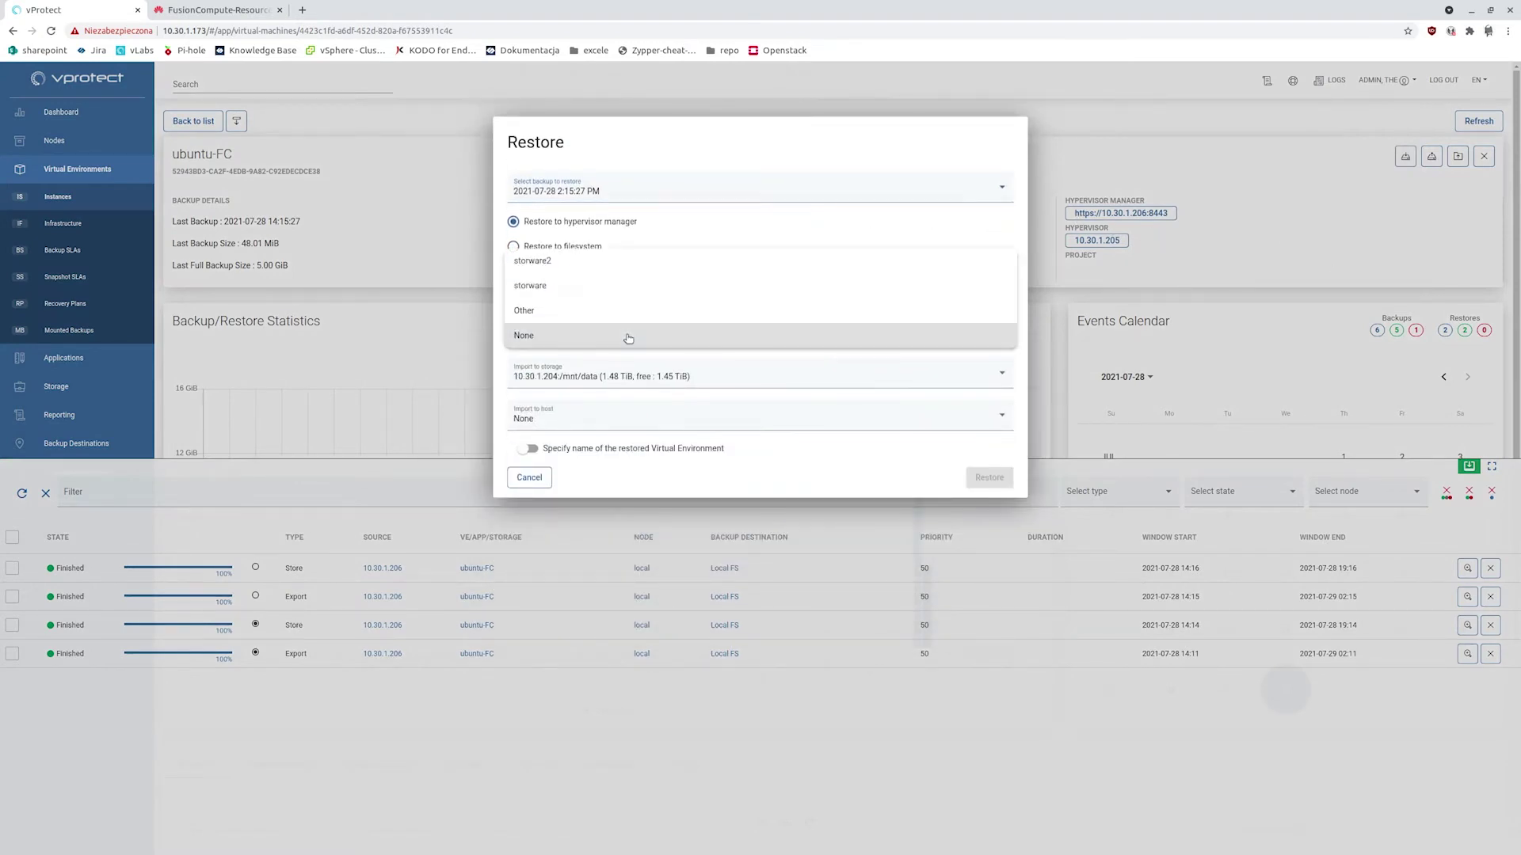
left_click(578, 293)
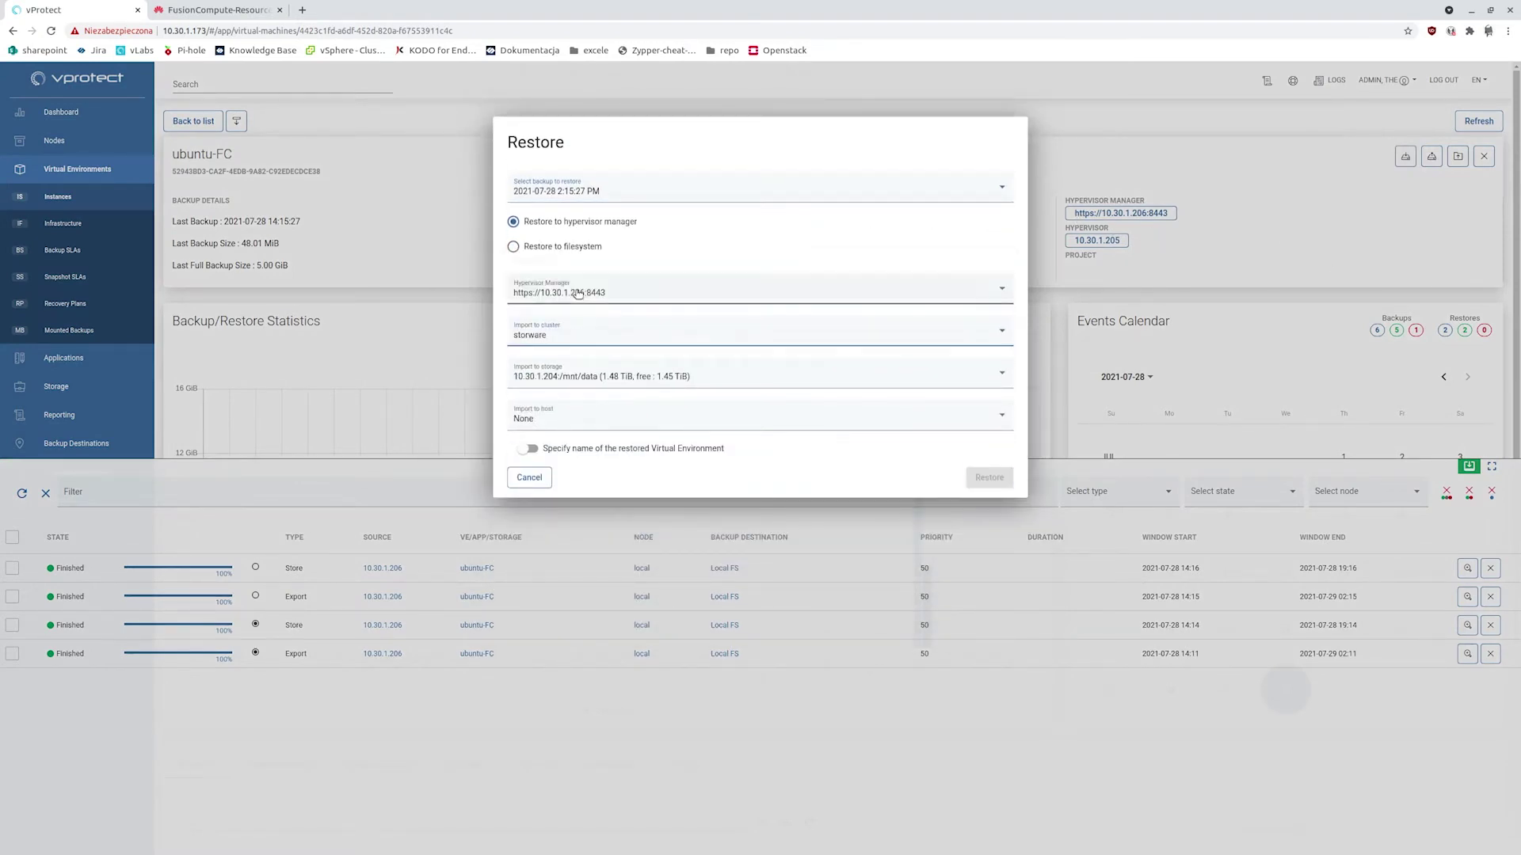
left_click(579, 450)
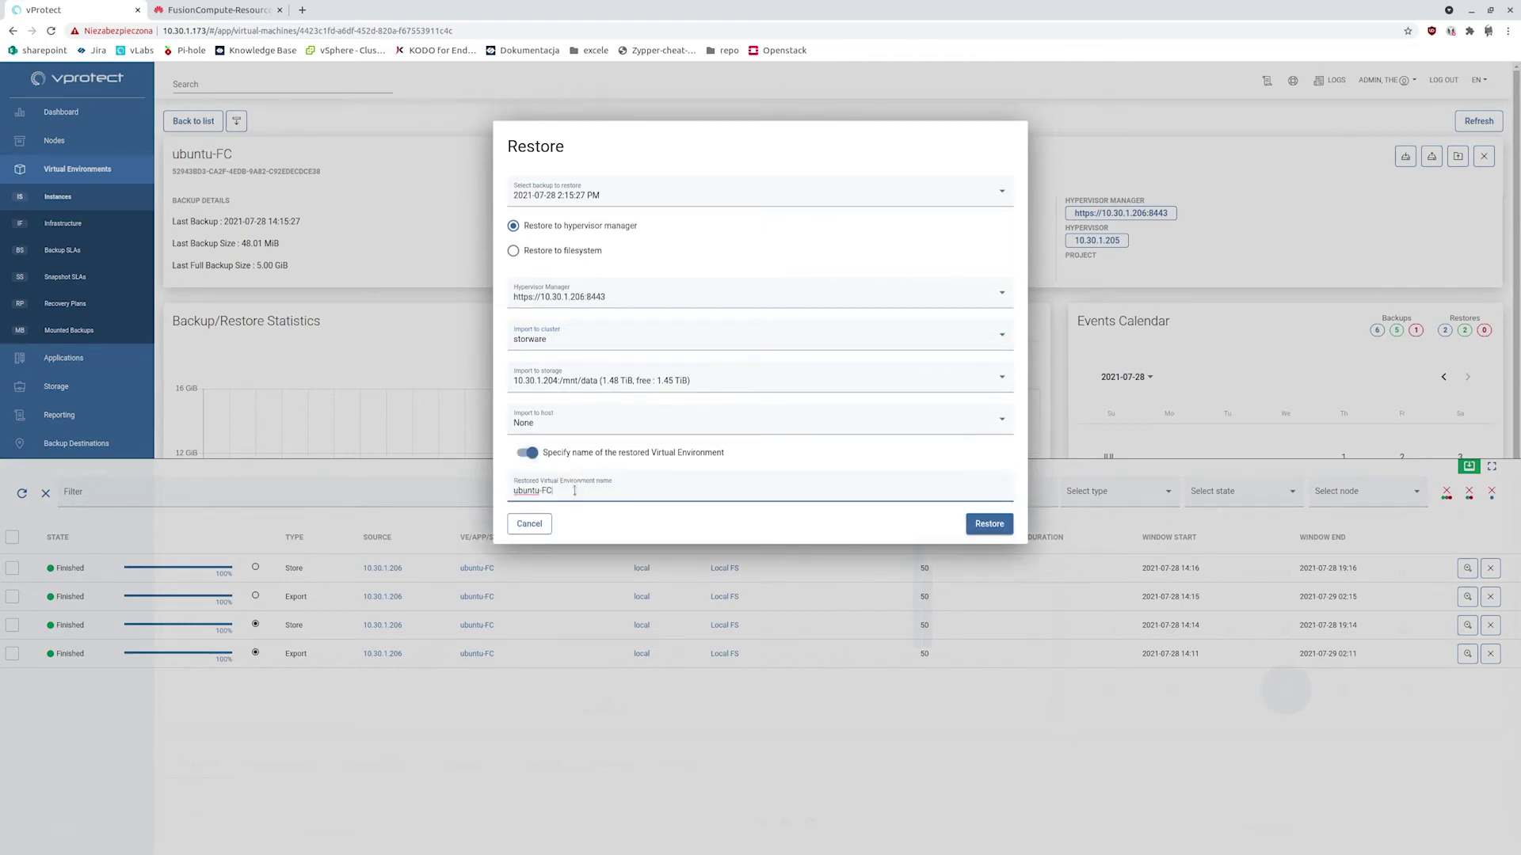
type("-restored")
left_click(988, 524)
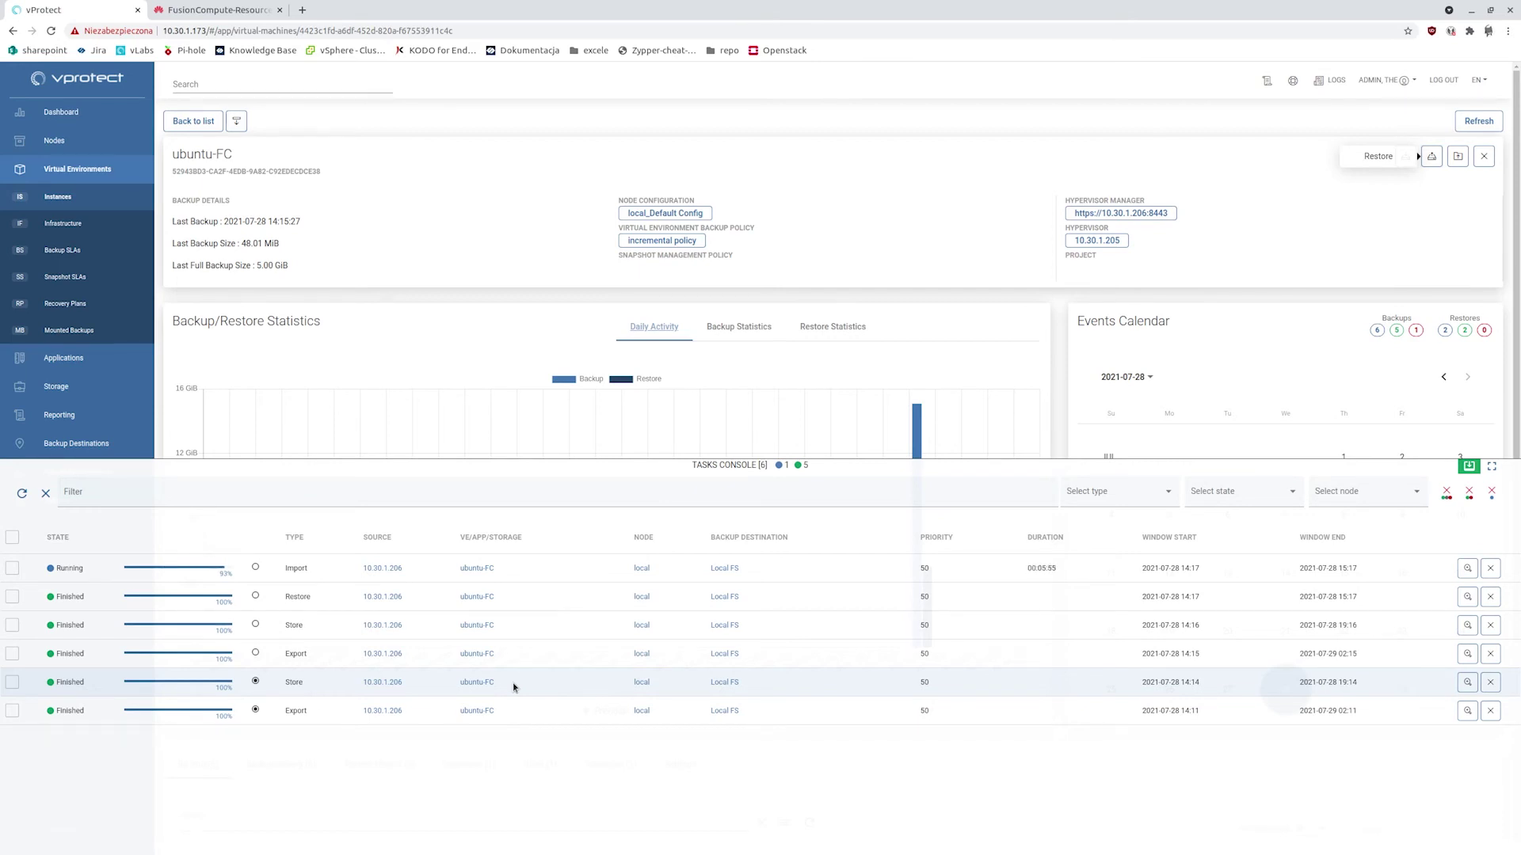
Step: Check the stopped ubuntu-FC-restored VM's summary in FusionCompute, then return to vProtect
left_click(224, 10)
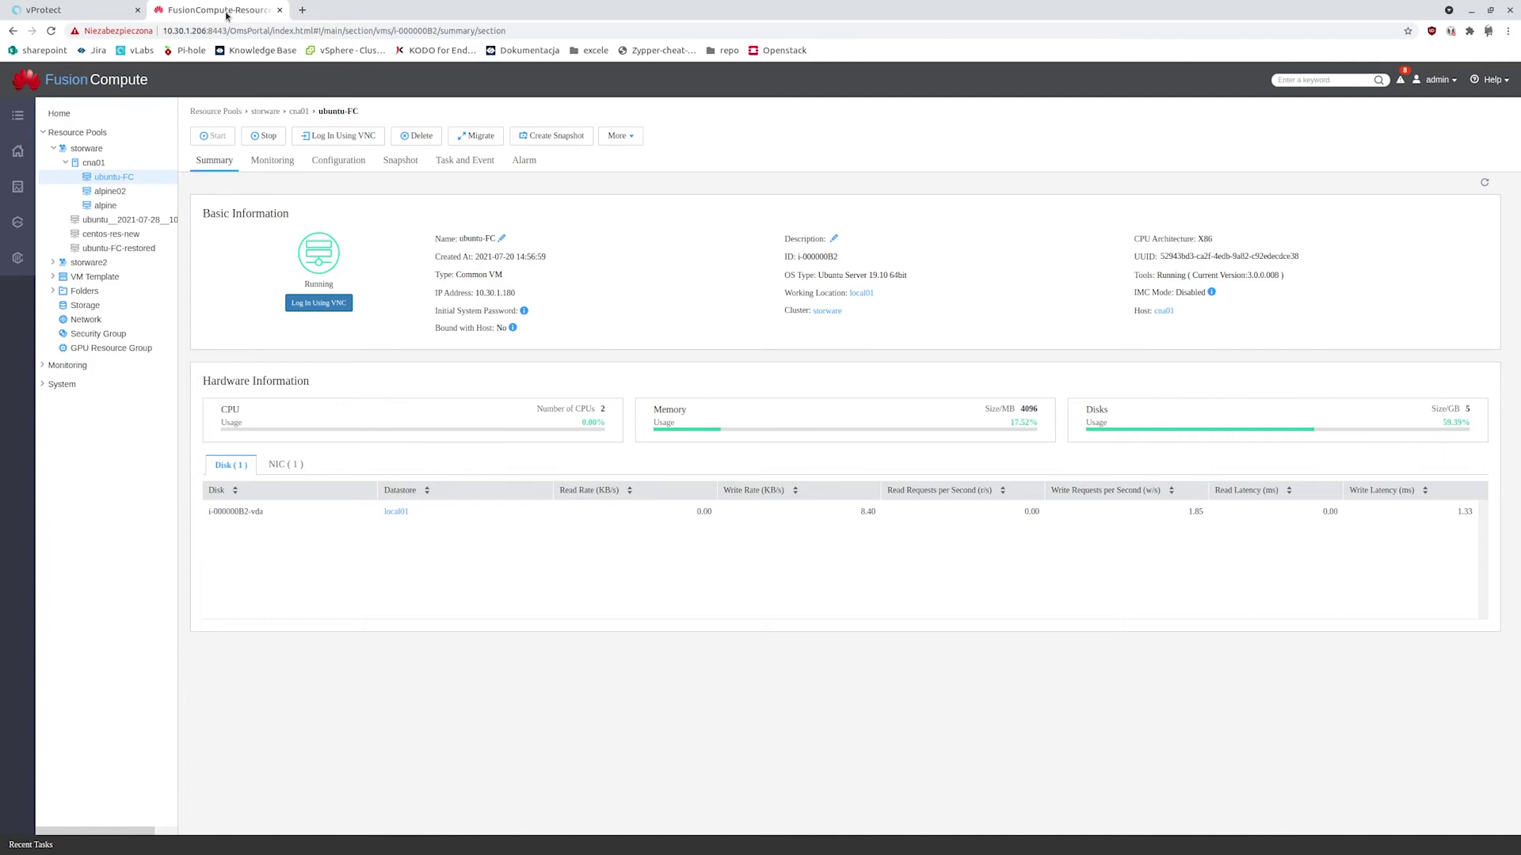
left_click(112, 249)
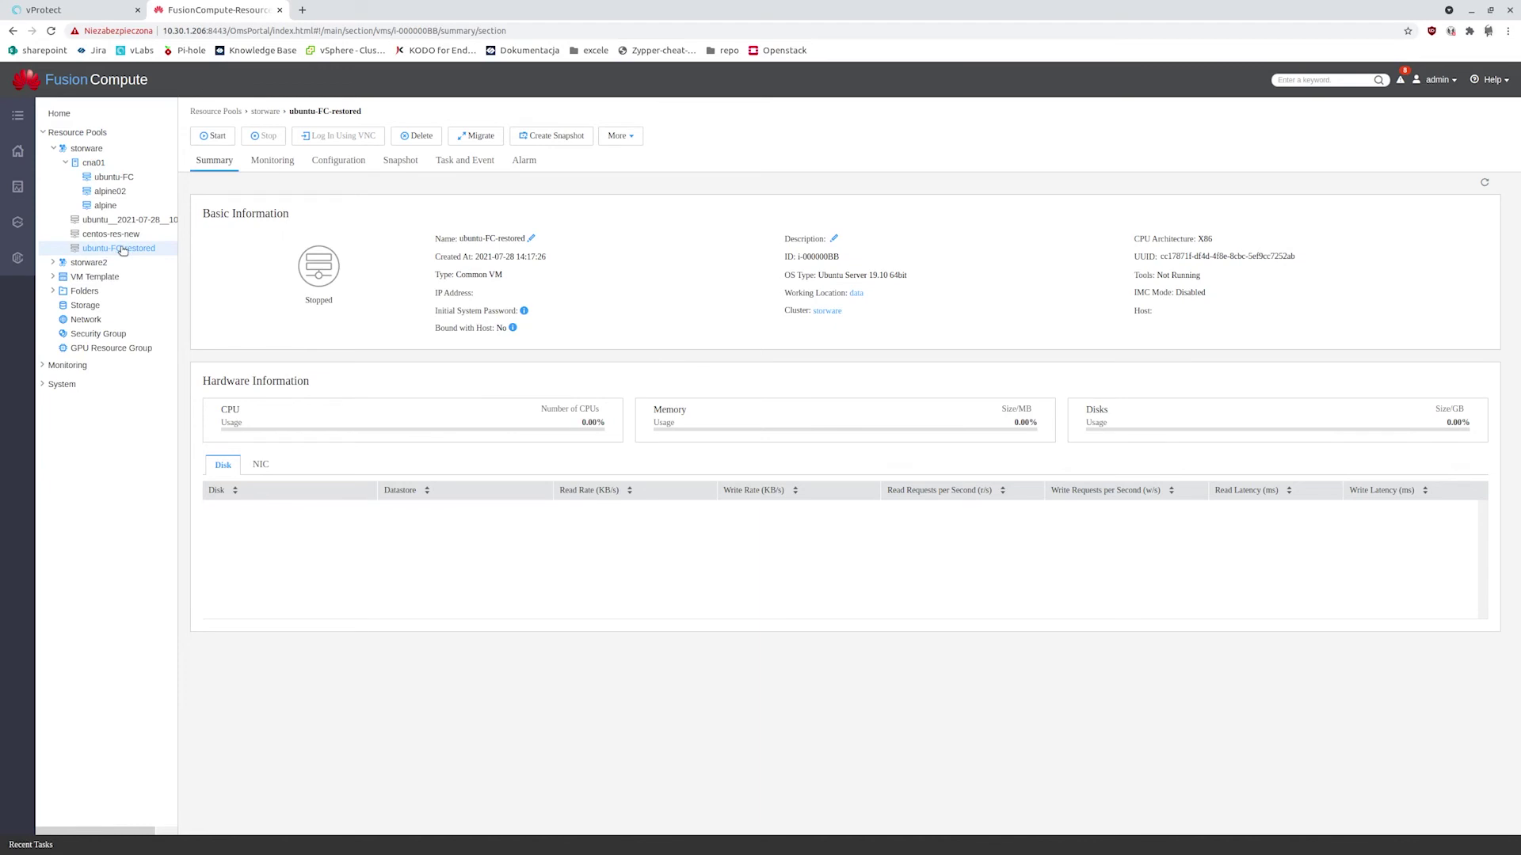
left_click(79, 10)
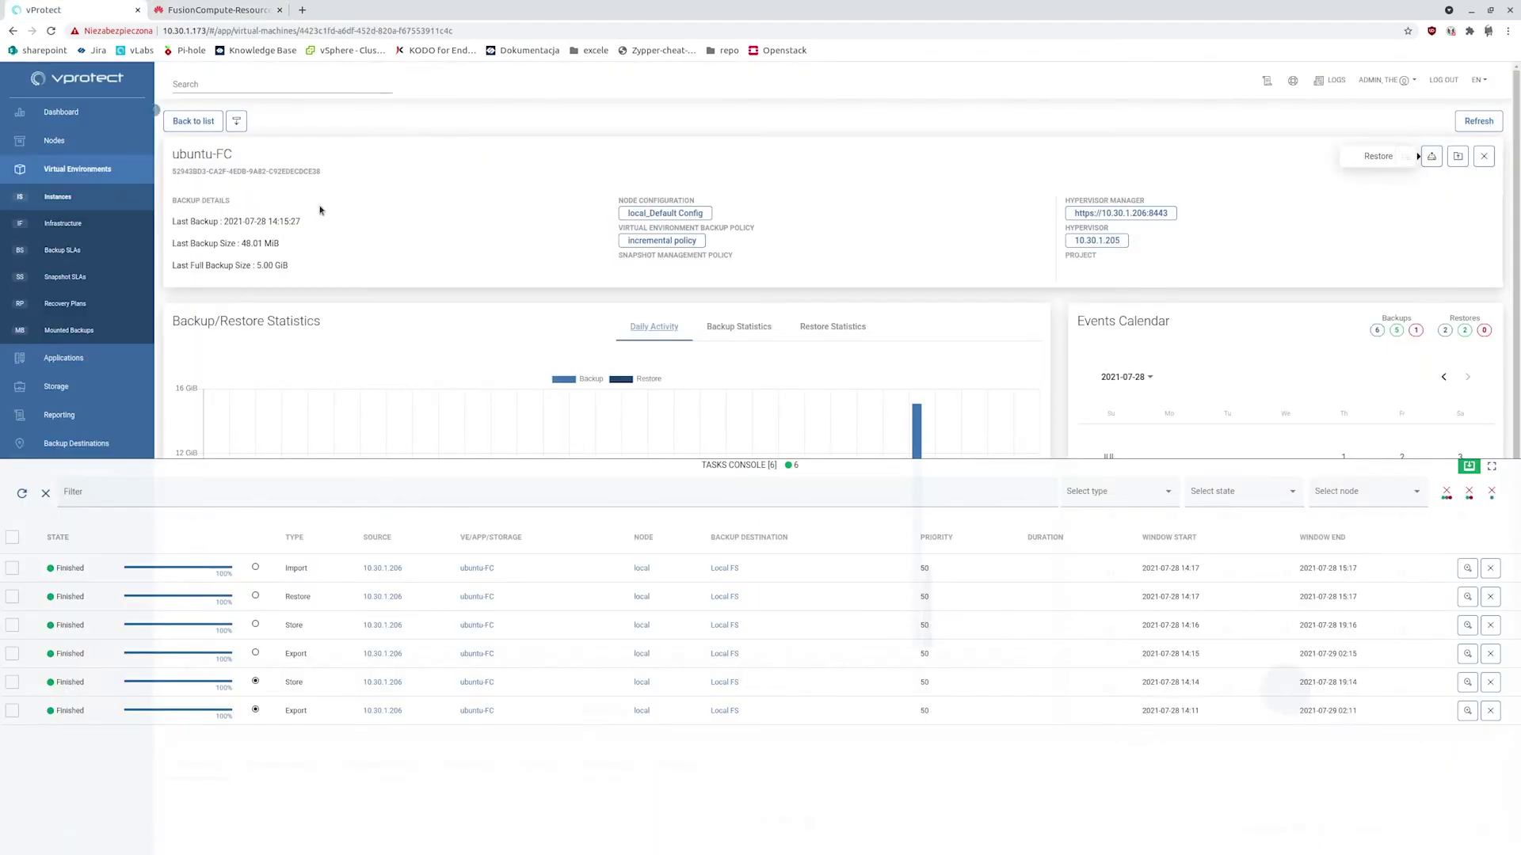
Step: Mount the 2:11:16 PM full ubuntu-FC backup with default automatic filesystem mounting
left_click(1460, 158)
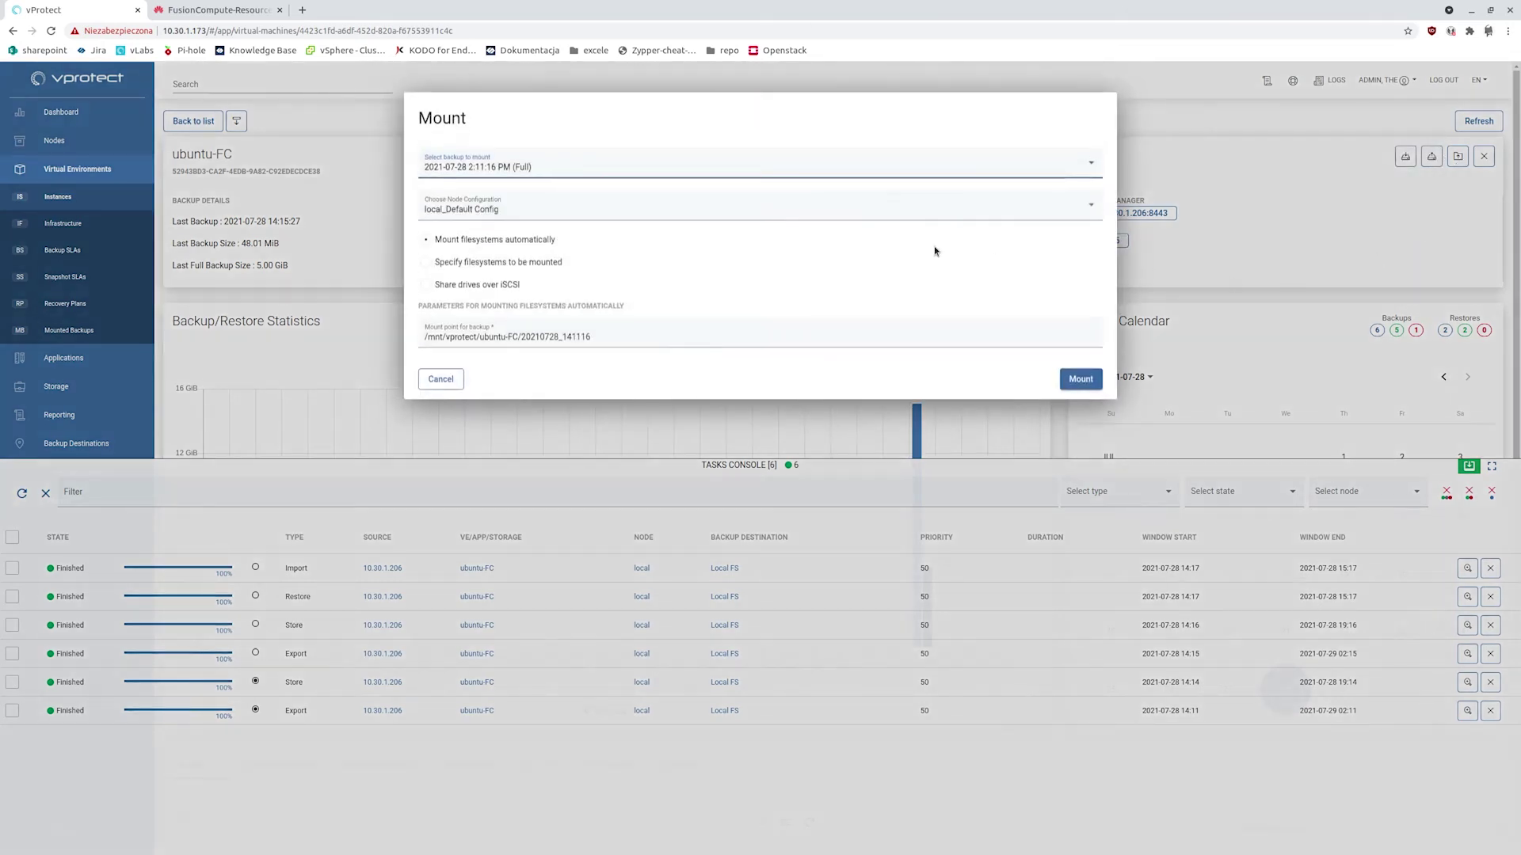
left_click(1078, 381)
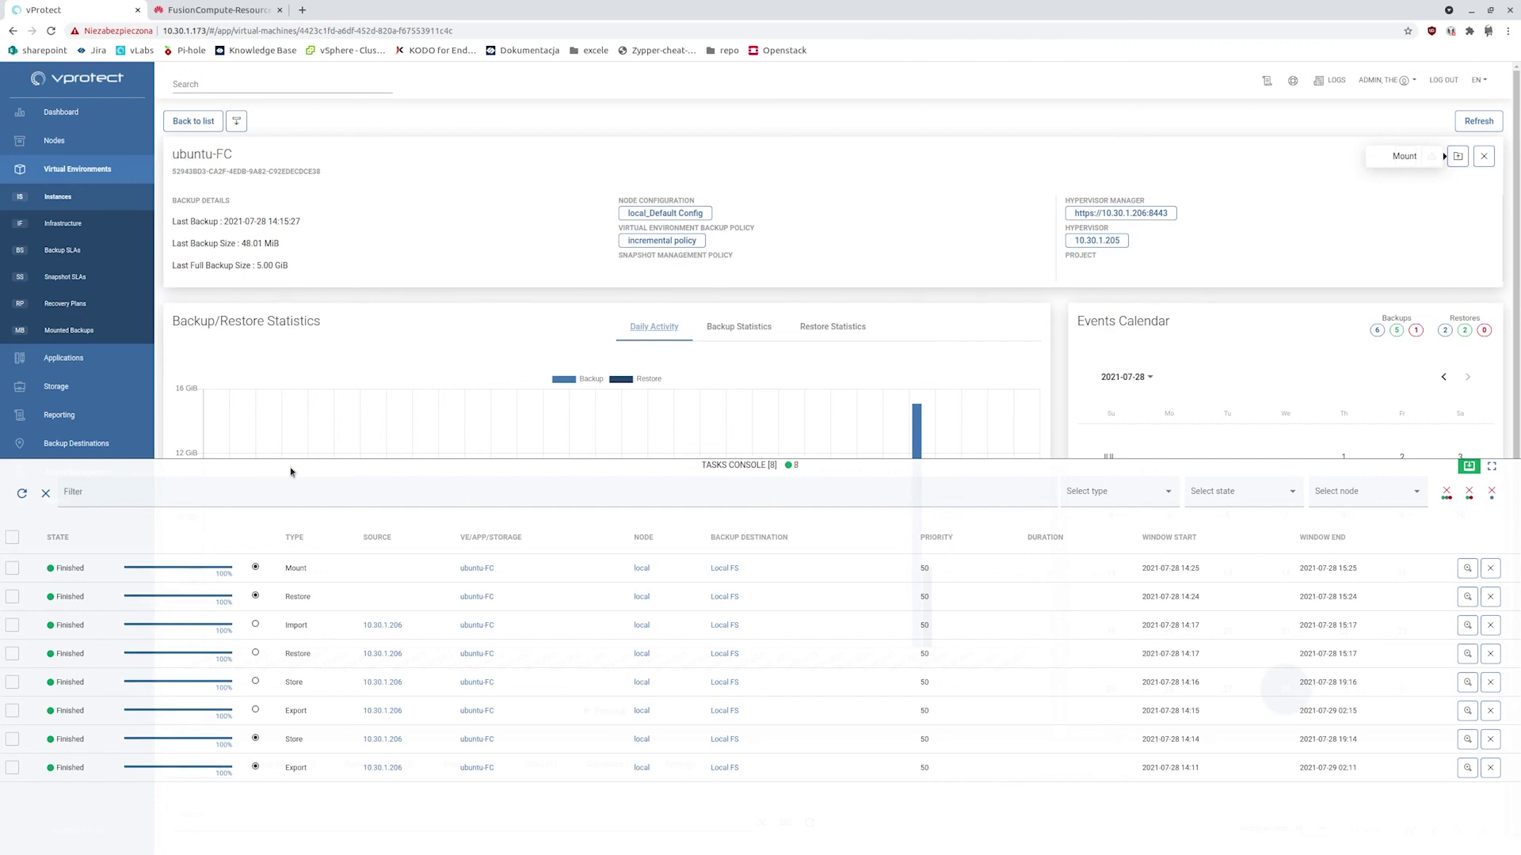
left_click(93, 330)
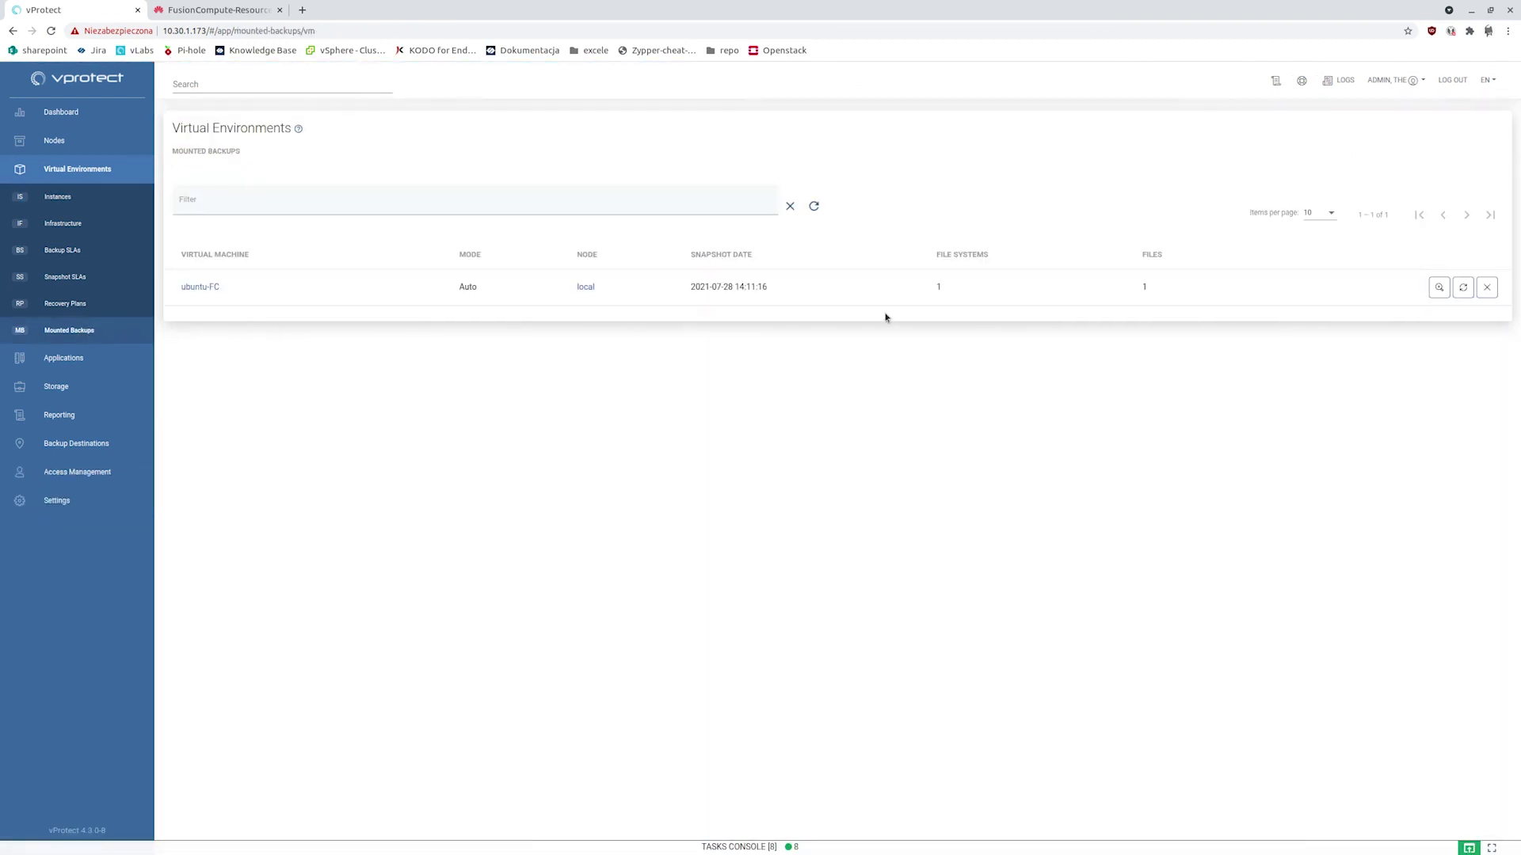
Step: Open the mounted ubuntu-FC backup's details, view its Files, and return to File Systems
left_click(1439, 287)
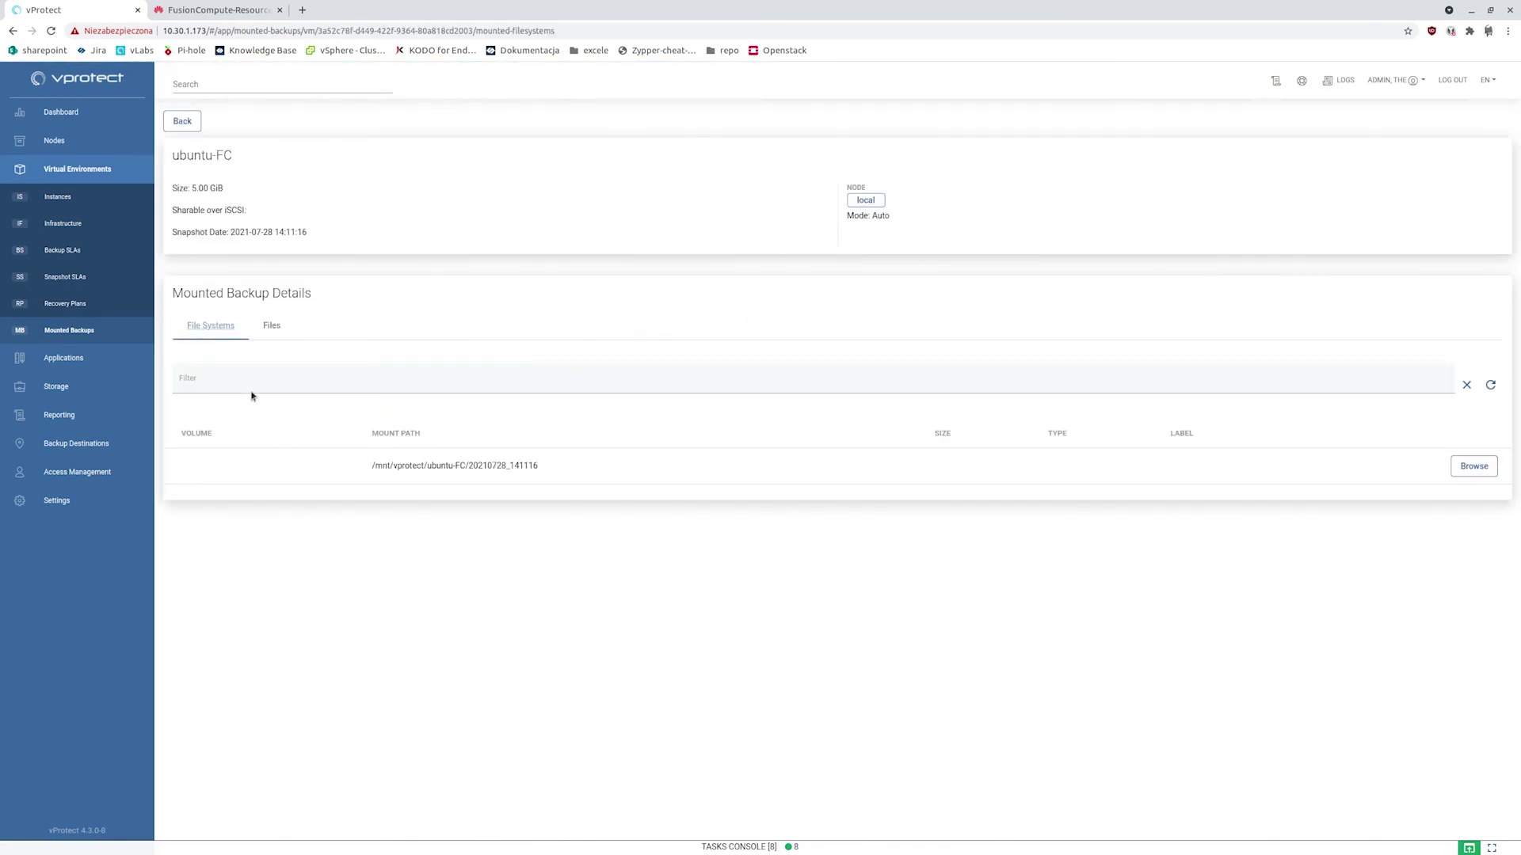
left_click(272, 327)
left_click(212, 334)
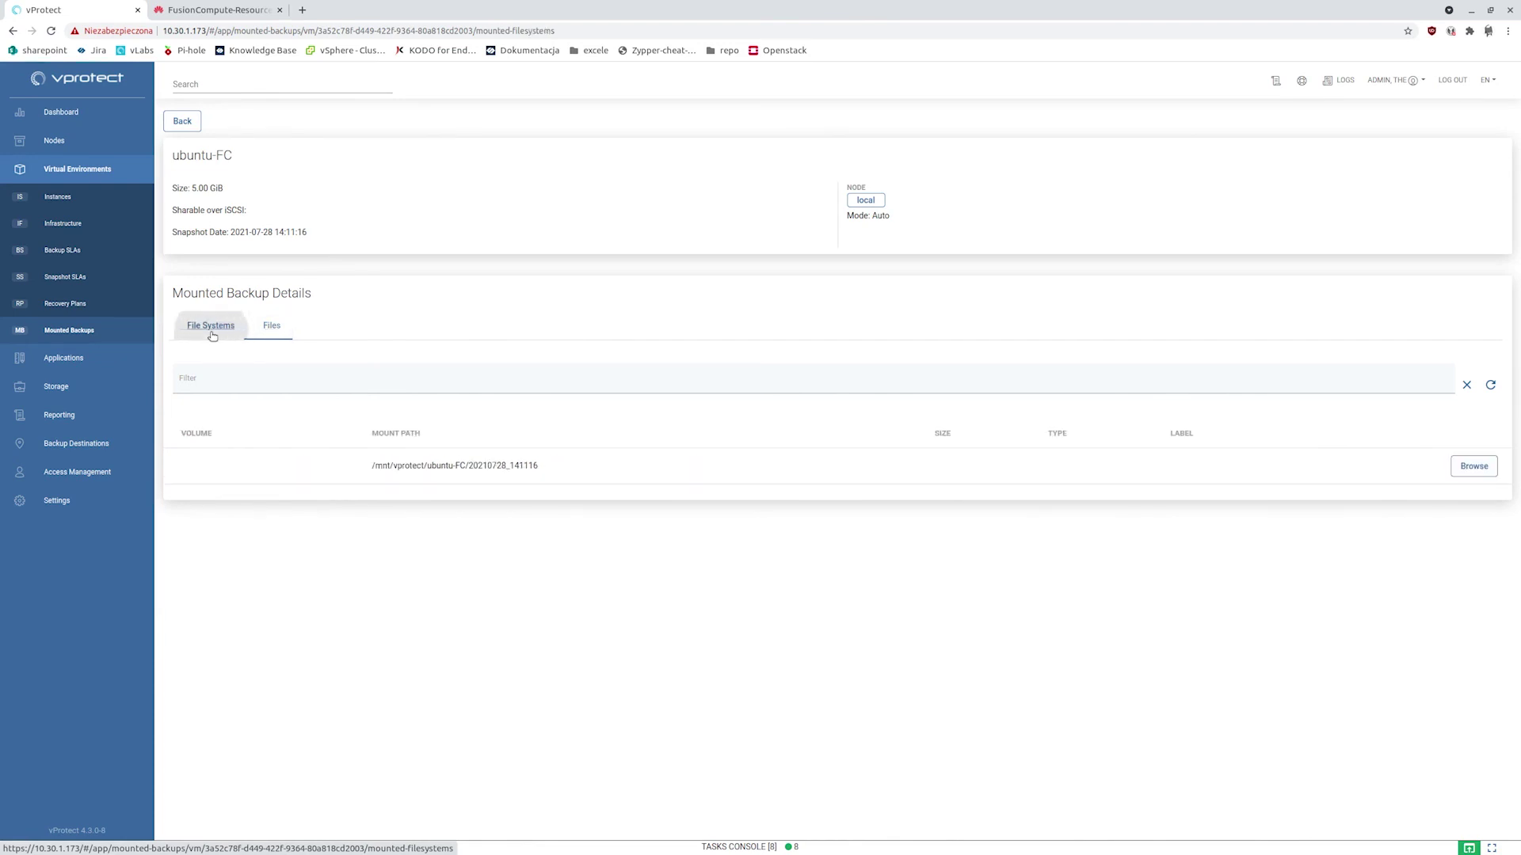
left_click(1475, 467)
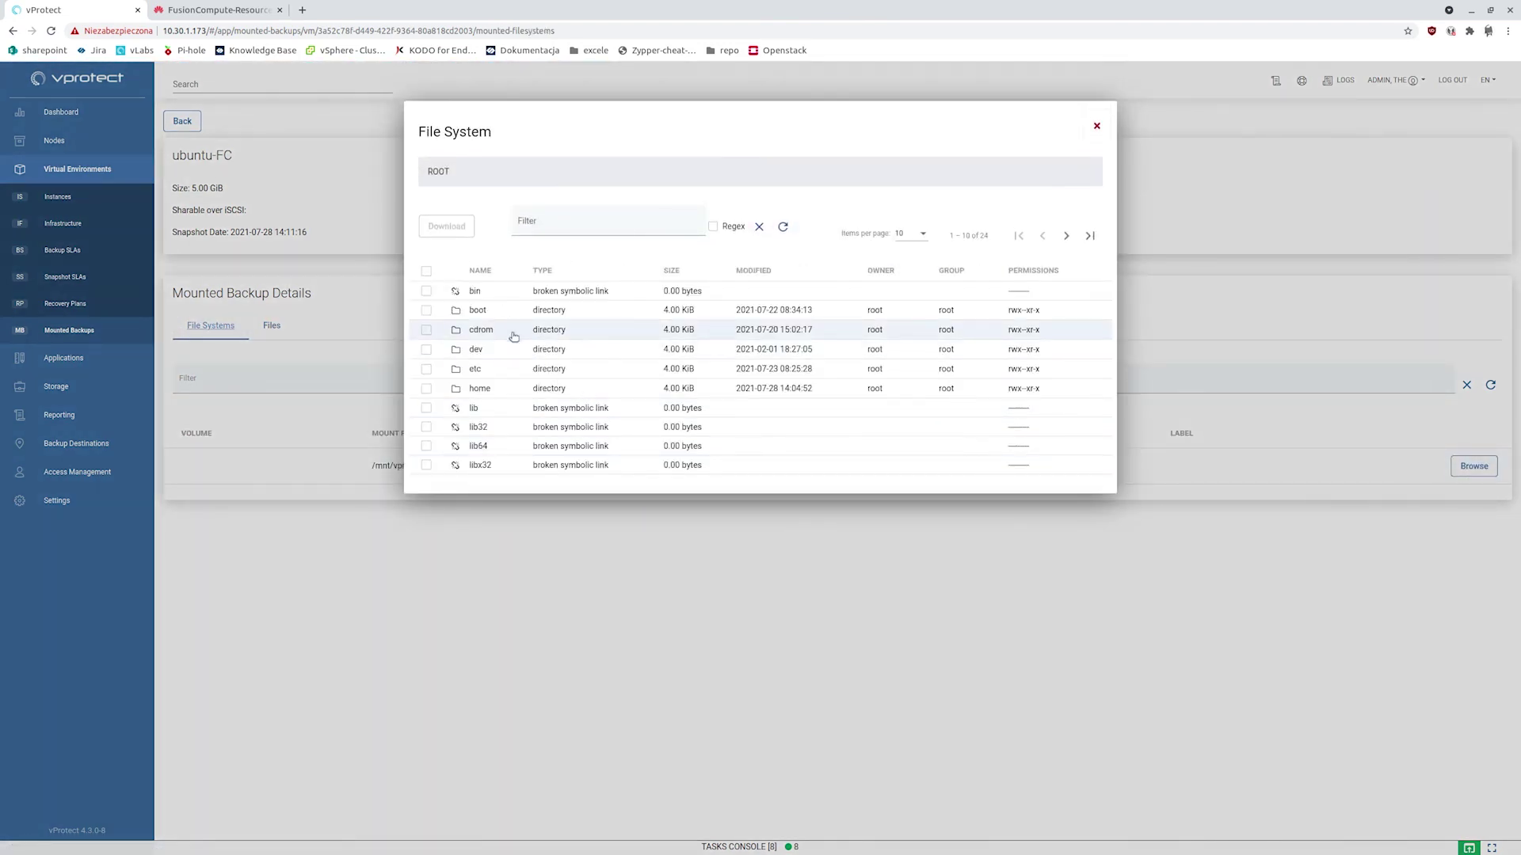
left_click(488, 391)
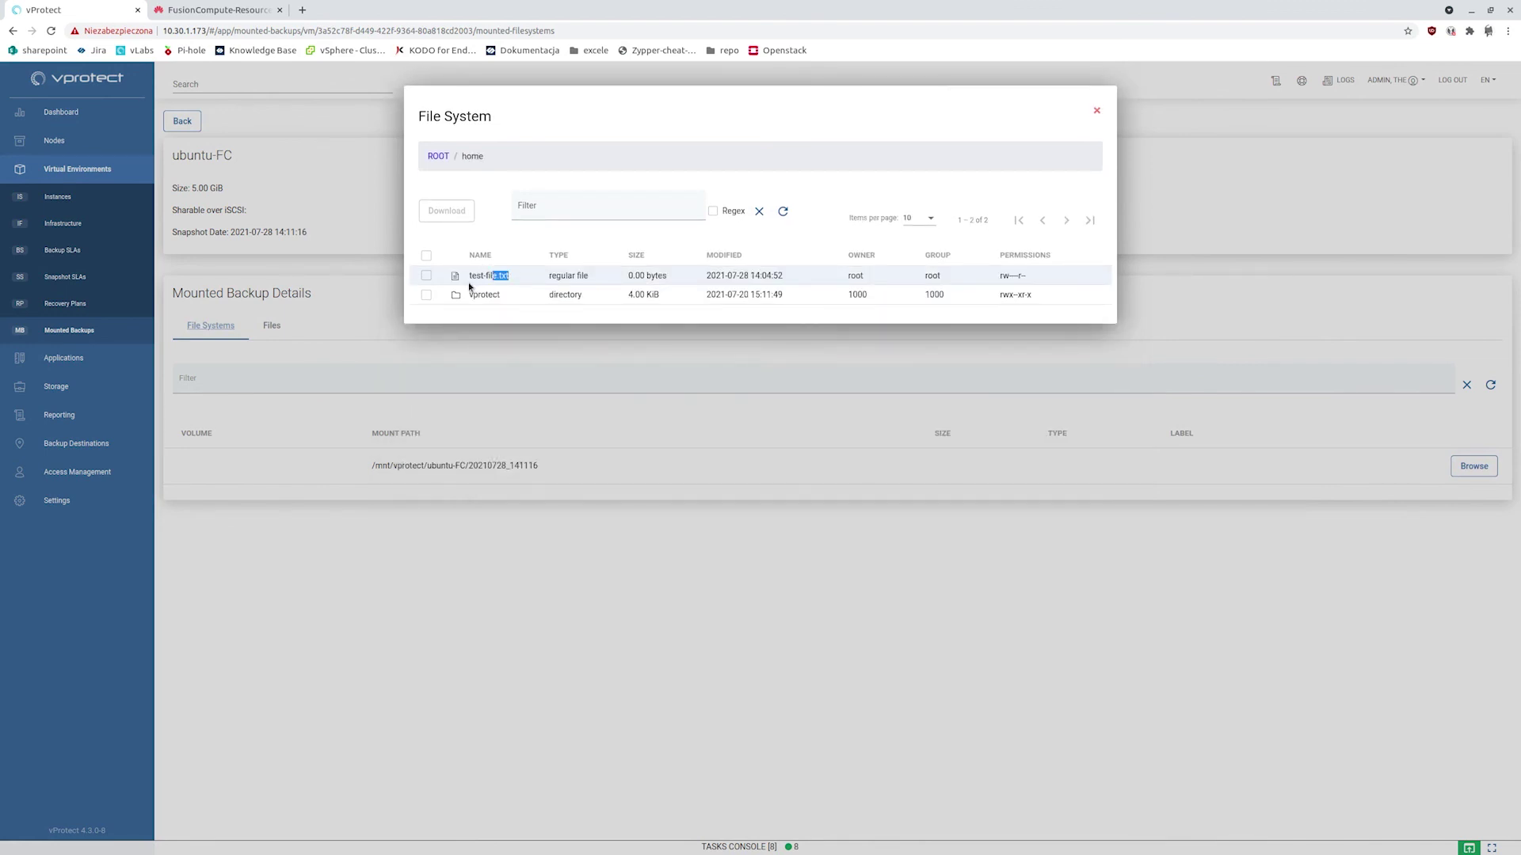
left_click(1096, 113)
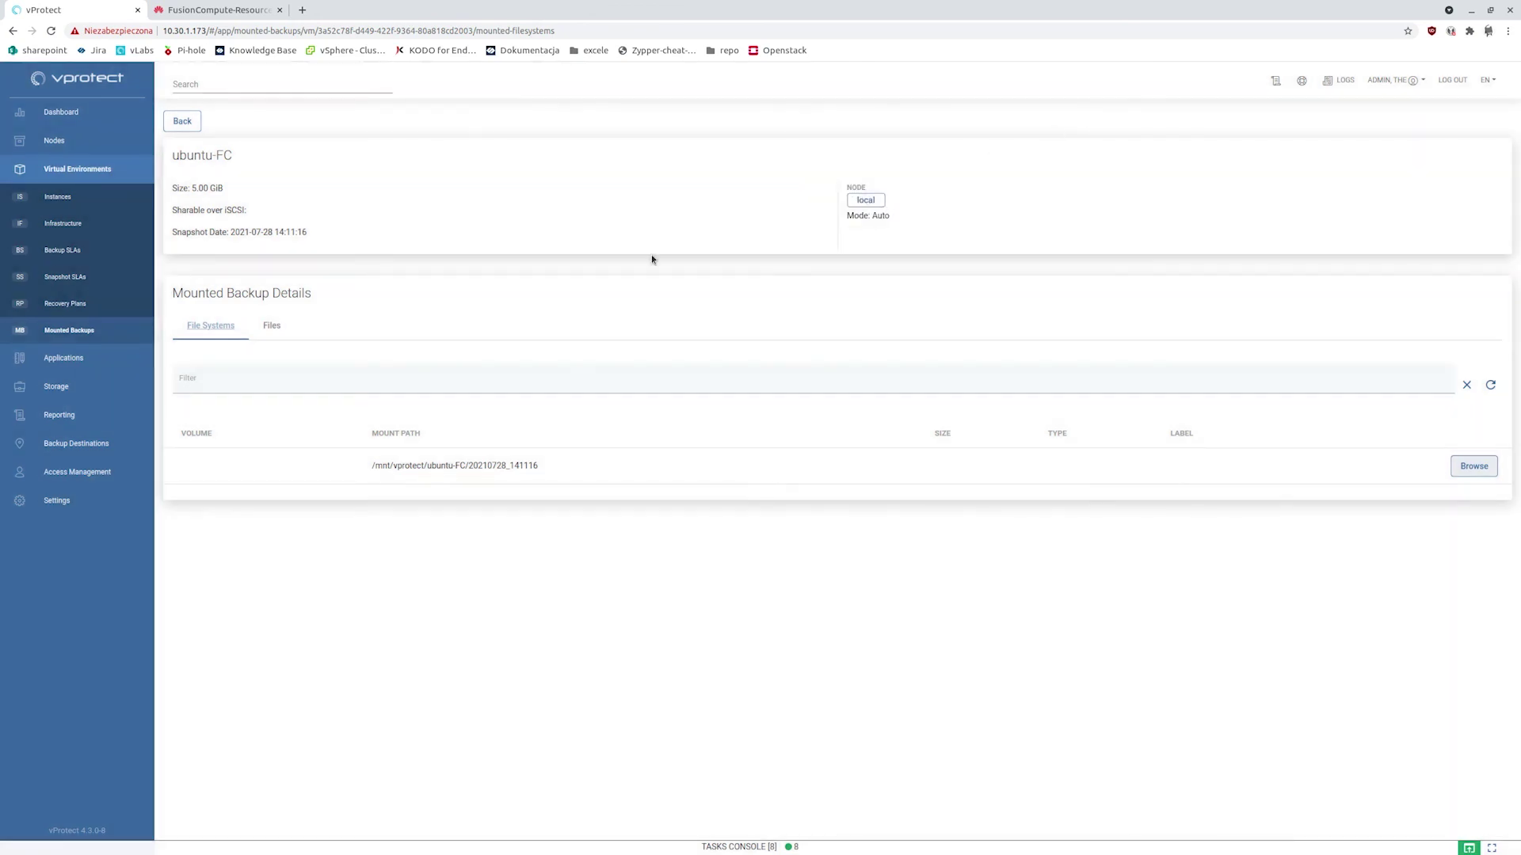